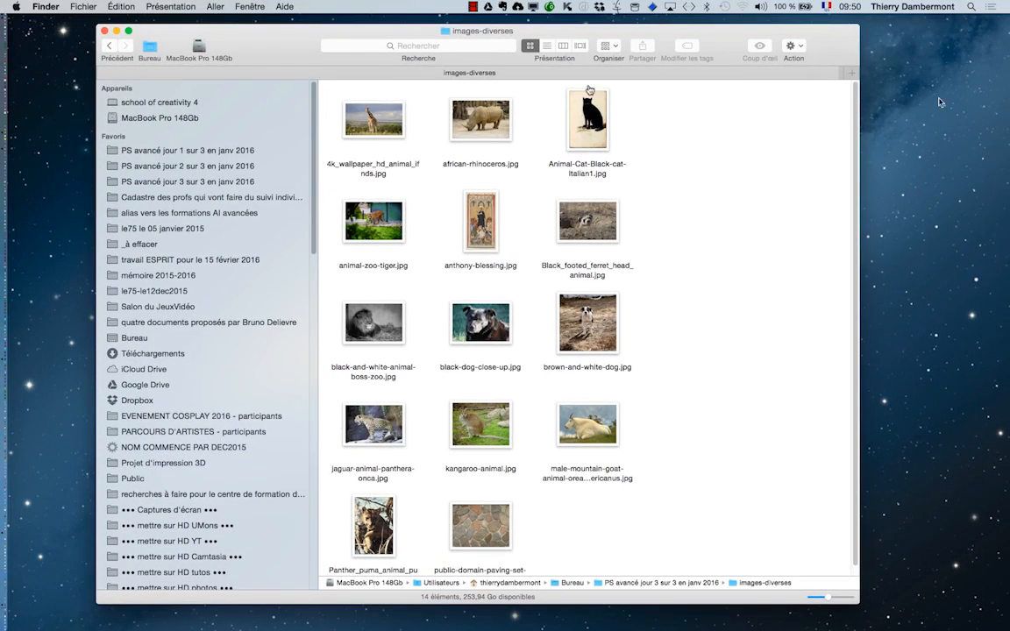
- In Finder, go up to the folder PS avancé jour 3 sur 3 en janv 2016, and shrink and reposition its window
{"action": "key", "text": "super+Tab"}
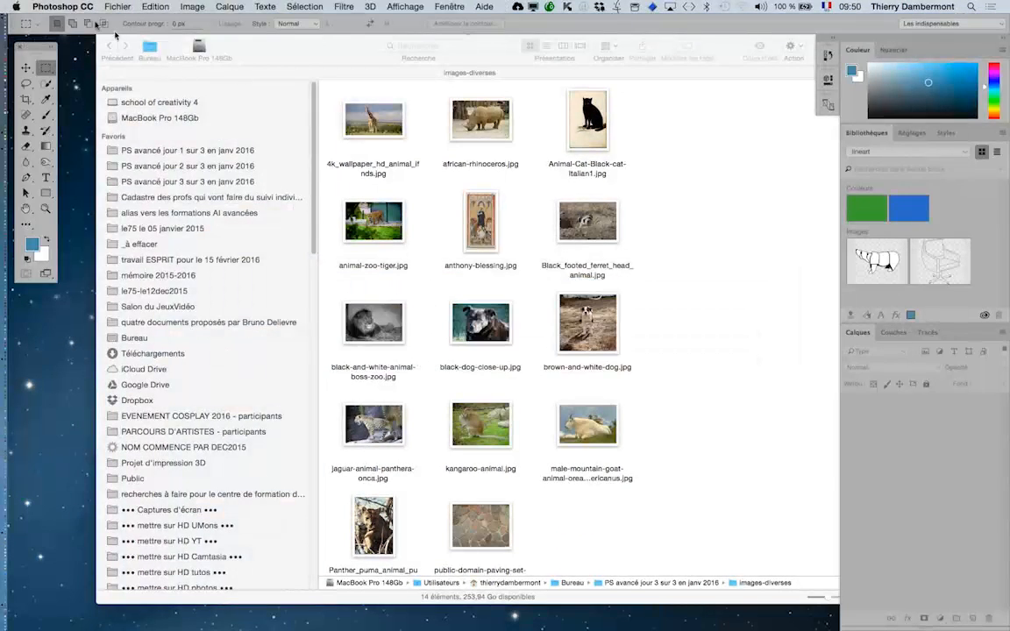
{"action": "left_click", "coordinate": [227, 51]}
{"action": "left_click", "coordinate": [422, 35], "text": "super"}
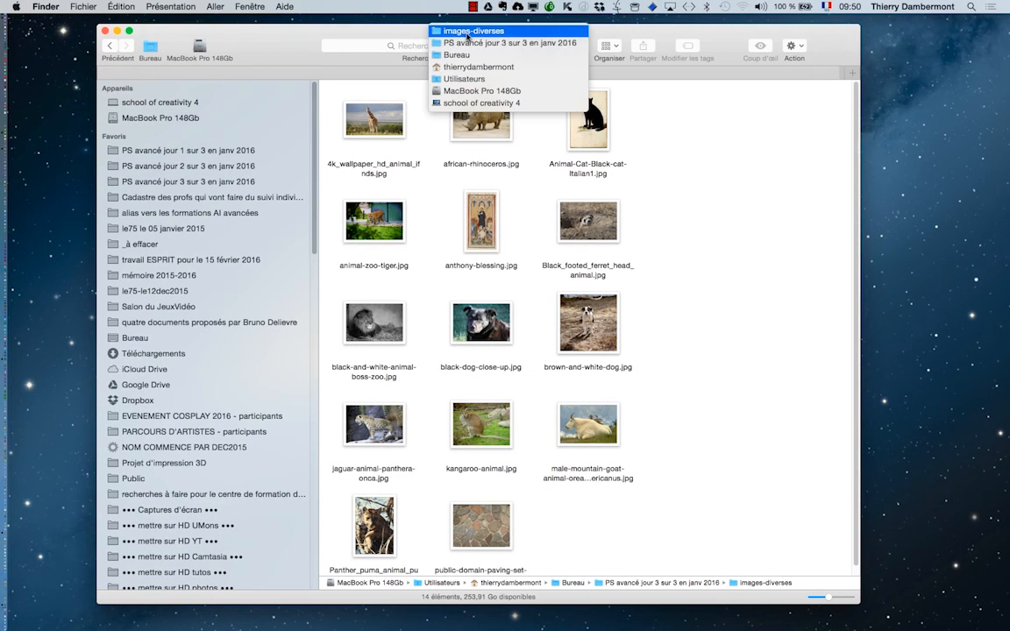
{"action": "left_click", "coordinate": [470, 44]}
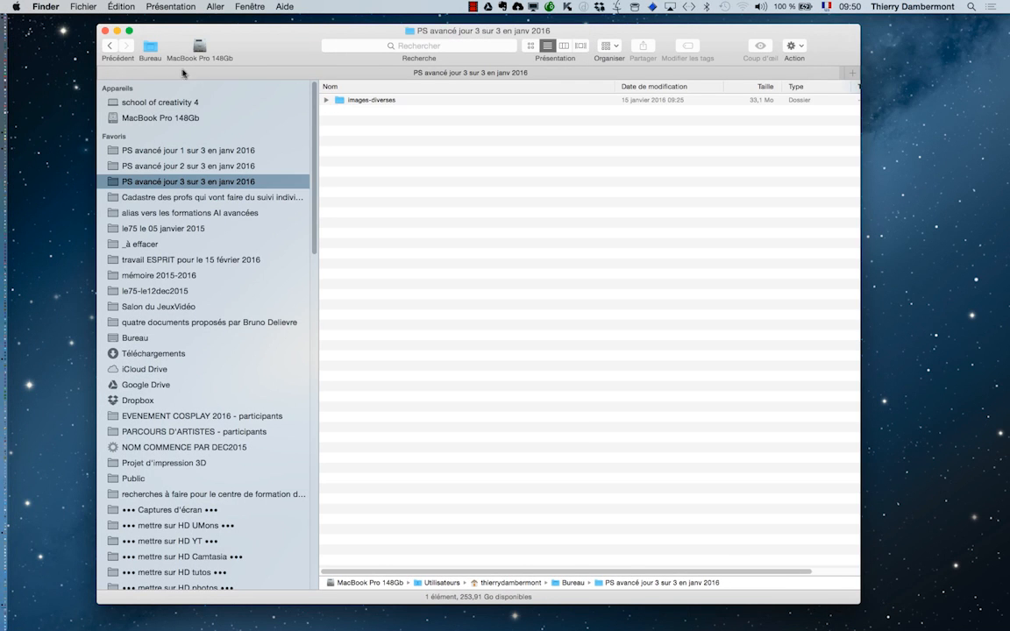
{"action": "left_click_drag", "start_coordinate": [857, 602], "coordinate": [526, 363]}
{"action": "left_click_drag", "start_coordinate": [248, 51], "coordinate": [388, 139]}
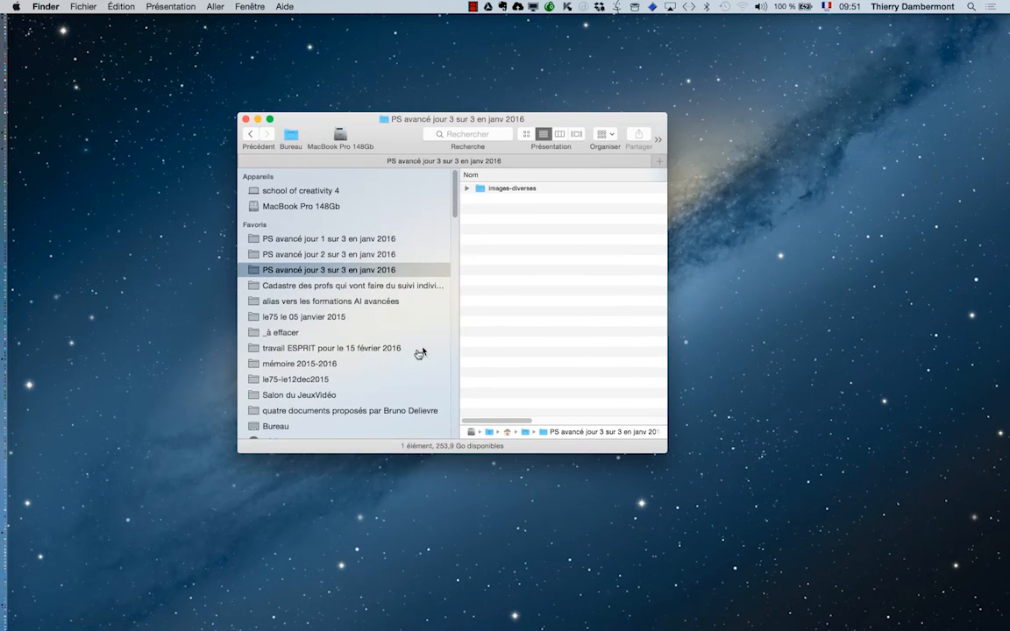
- Switch to Photoshop, open the Processeur d'images script and reposition its dialog
{"action": "key", "text": "super+Tab"}
{"action": "left_click", "coordinate": [107, 7]}
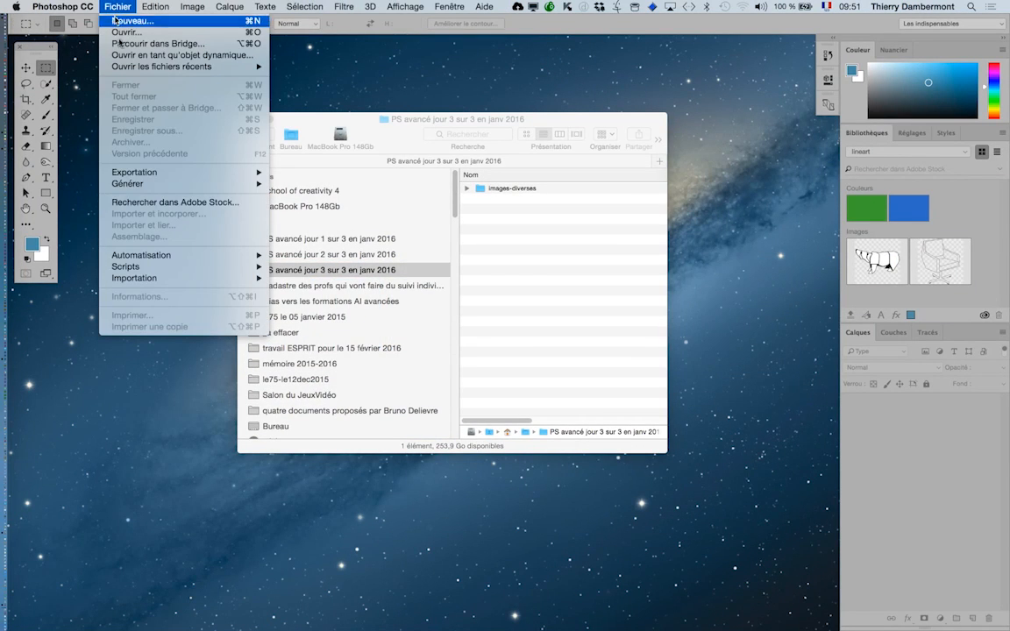
{"action": "mouse_move", "coordinate": [134, 268]}
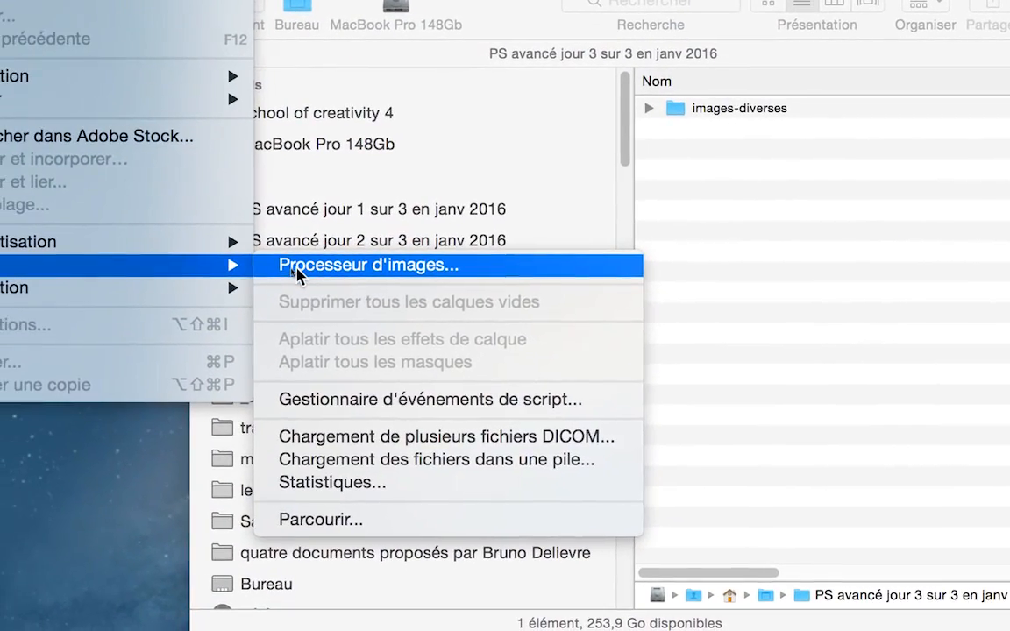
{"action": "left_click", "coordinate": [296, 274]}
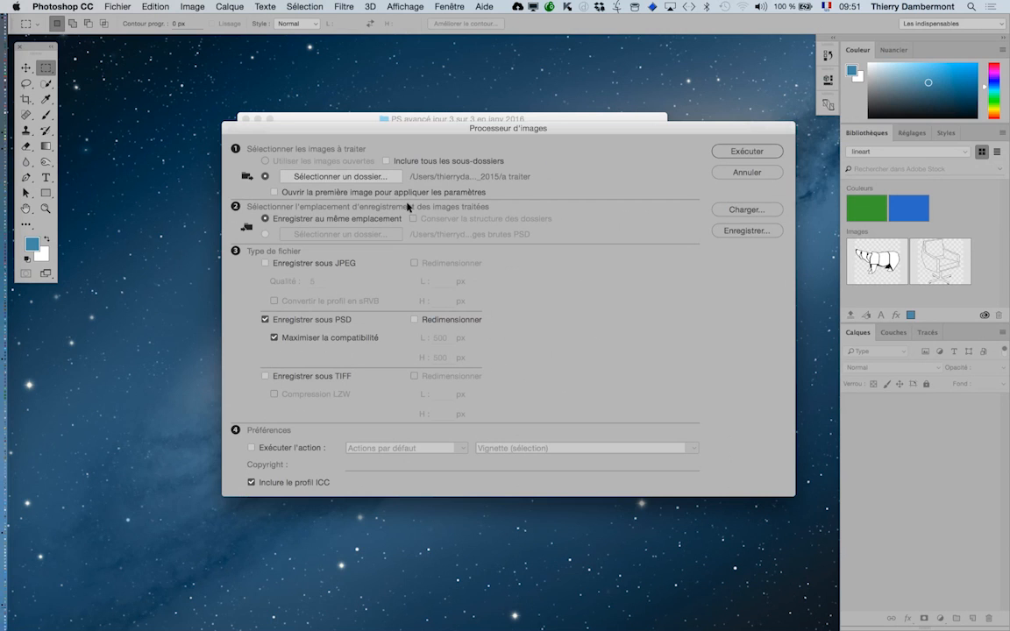
{"action": "key", "text": "super+Tab"}
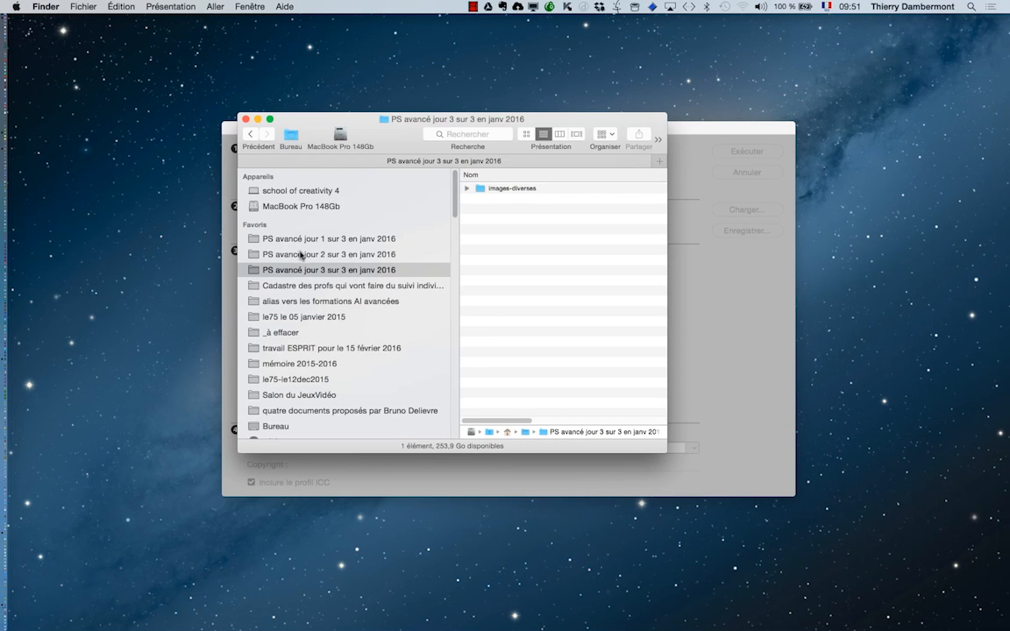
{"action": "left_click", "coordinate": [723, 324]}
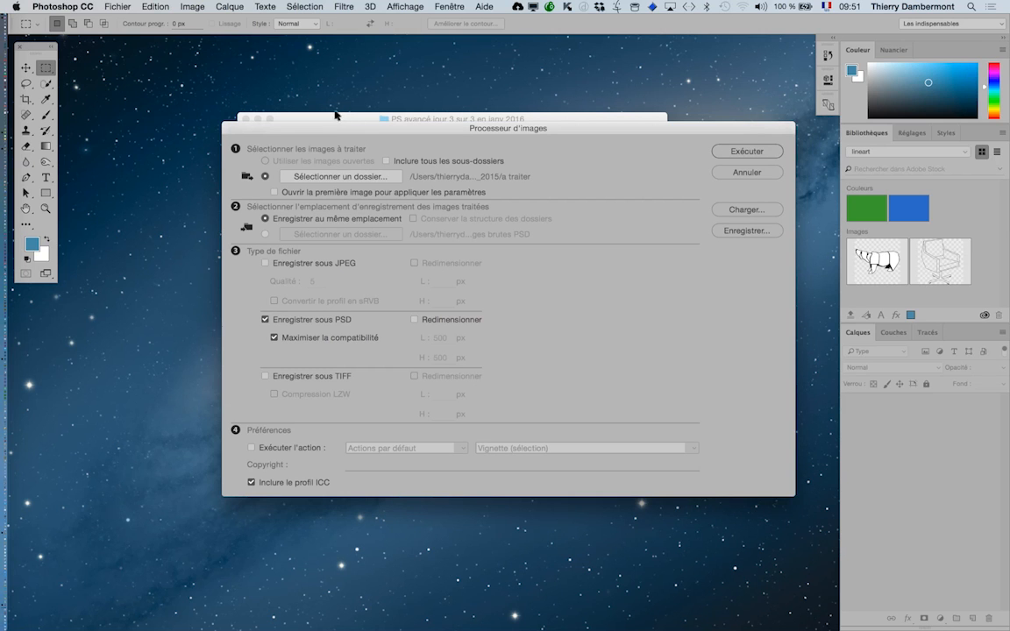
{"action": "left_click_drag", "start_coordinate": [323, 129], "coordinate": [272, 108]}
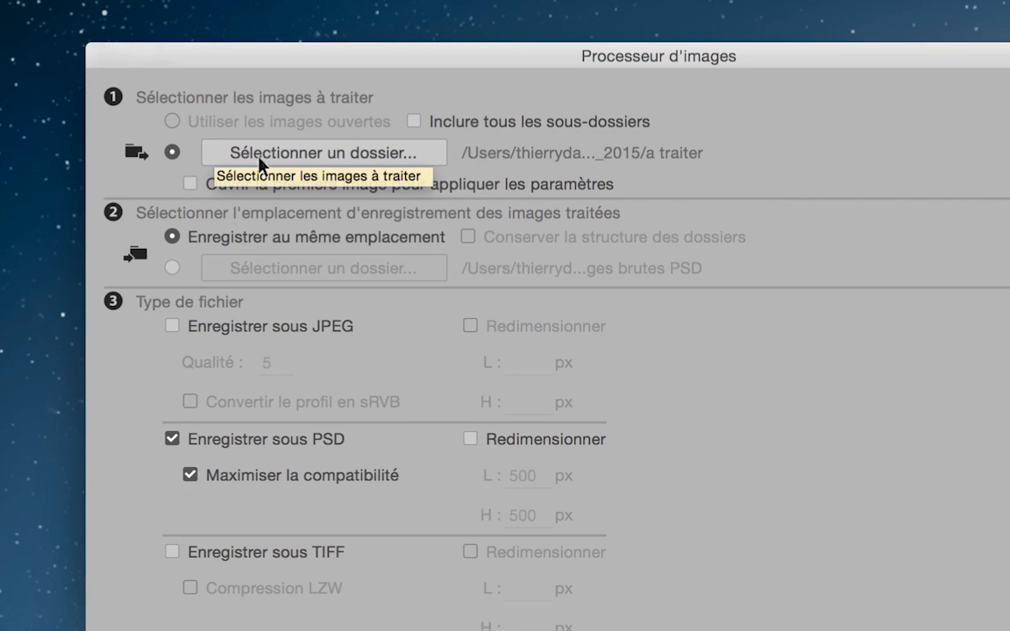
- Choose images-diverses, inside PS avancé jour 3 sur 3 en janv 2016, as the source folder of images to process
{"action": "left_click", "coordinate": [259, 160]}
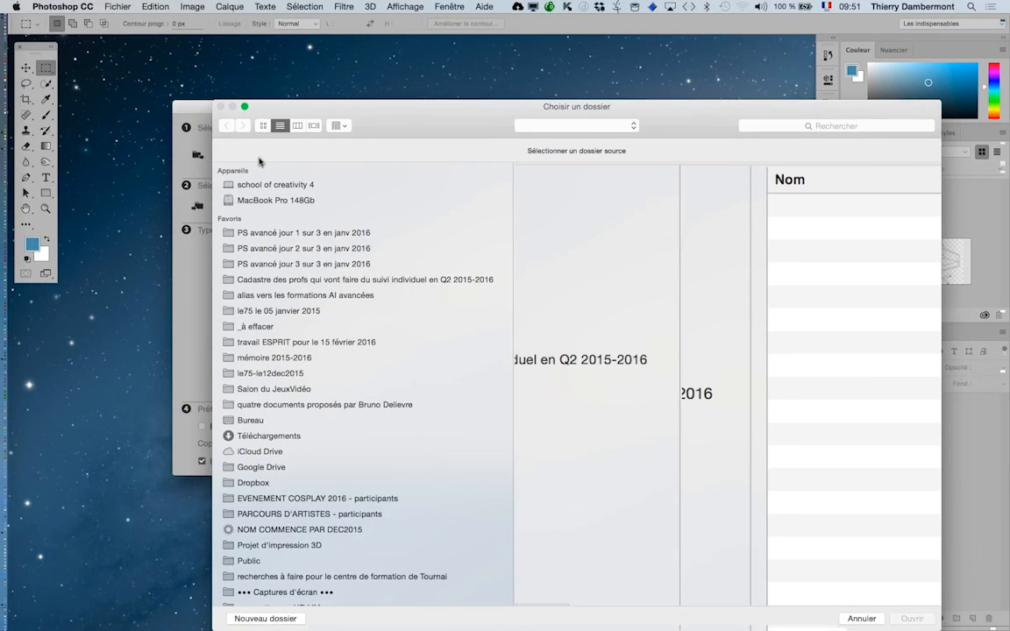
{"action": "left_click", "coordinate": [386, 339]}
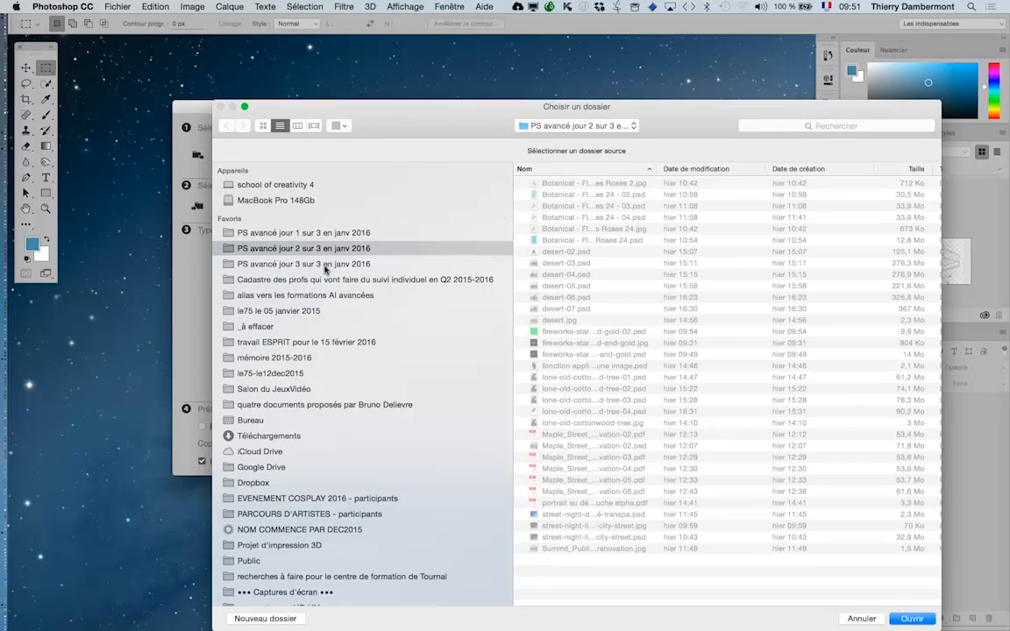
{"action": "left_click", "coordinate": [324, 266]}
{"action": "left_click", "coordinate": [563, 185]}
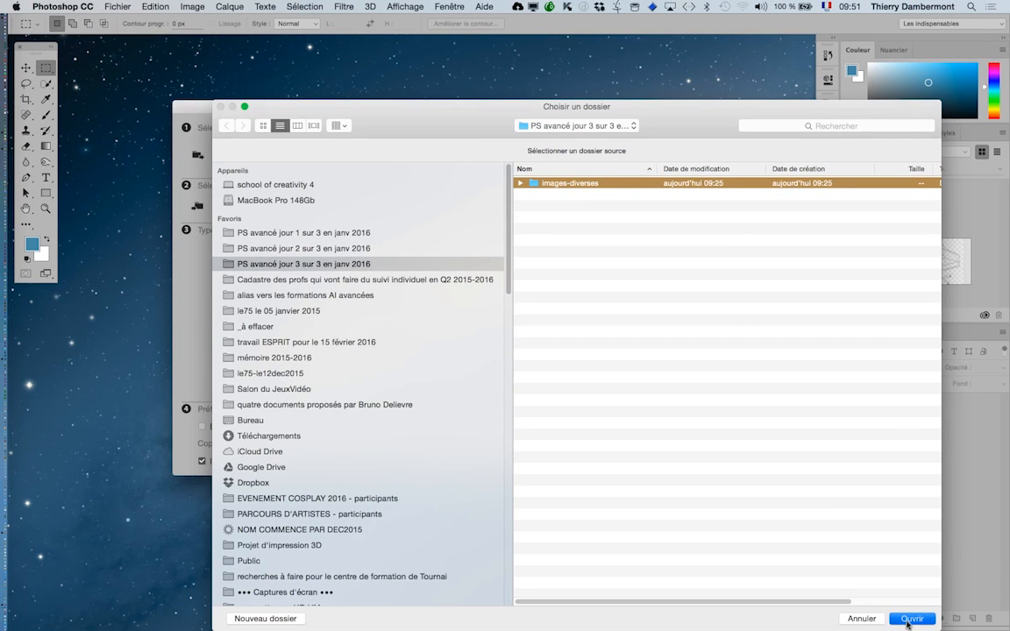
{"action": "key", "text": "Return"}
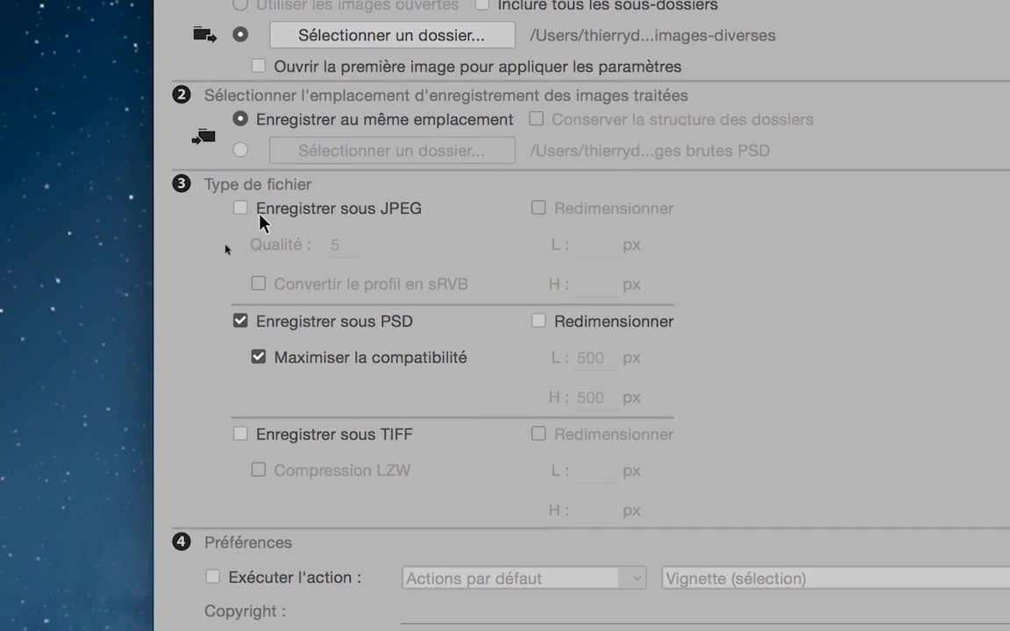
- Try out the JPEG output option, leave it off, and enable PSD resizing at 800 px wide by 600 px high
{"action": "left_click", "coordinate": [240, 208]}
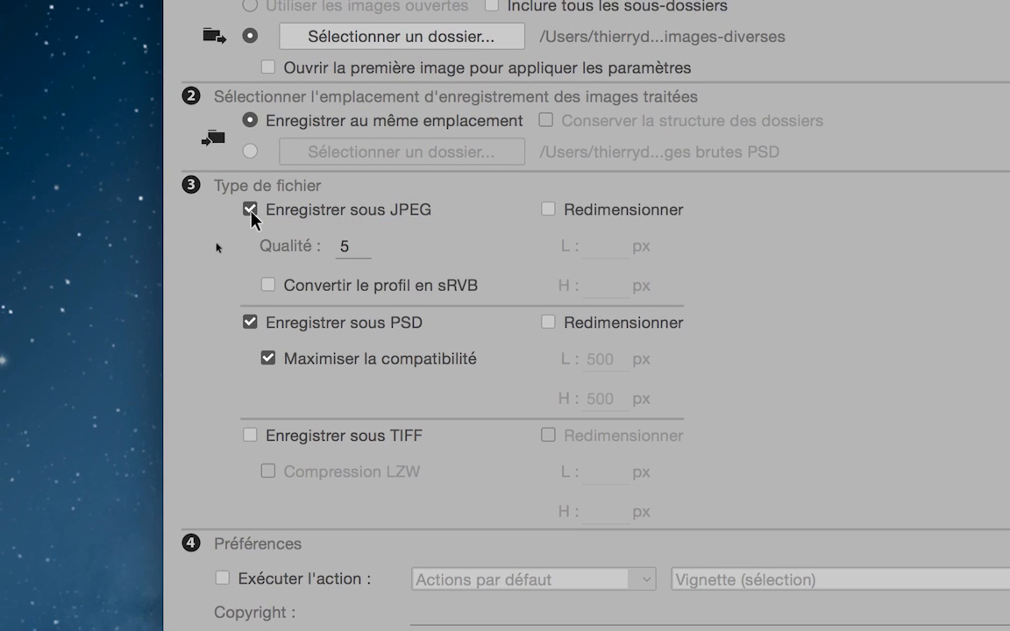
{"action": "left_click", "coordinate": [249, 210]}
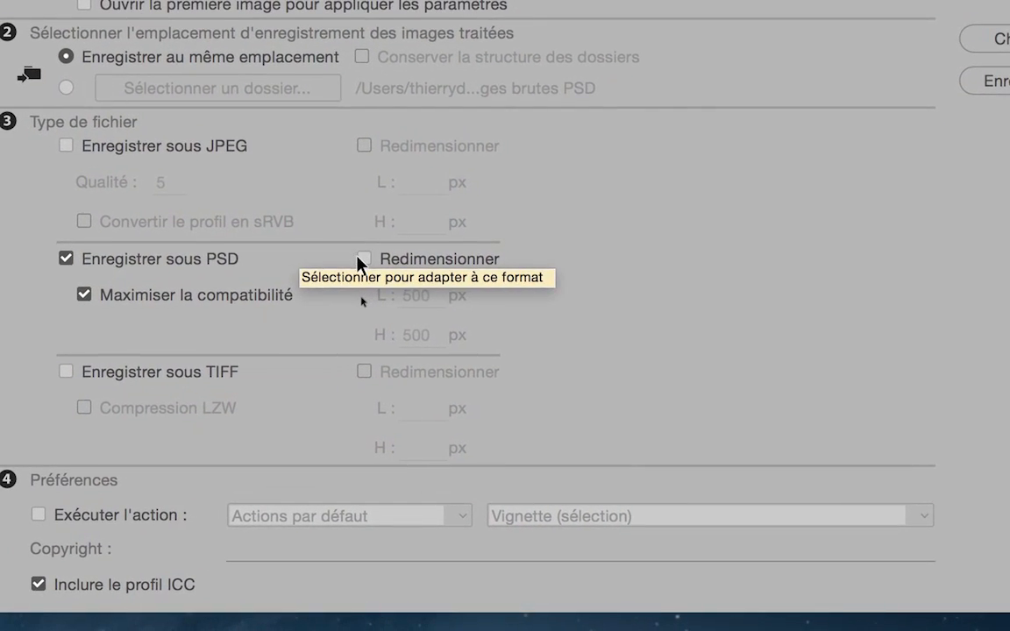
{"action": "left_click", "coordinate": [360, 258]}
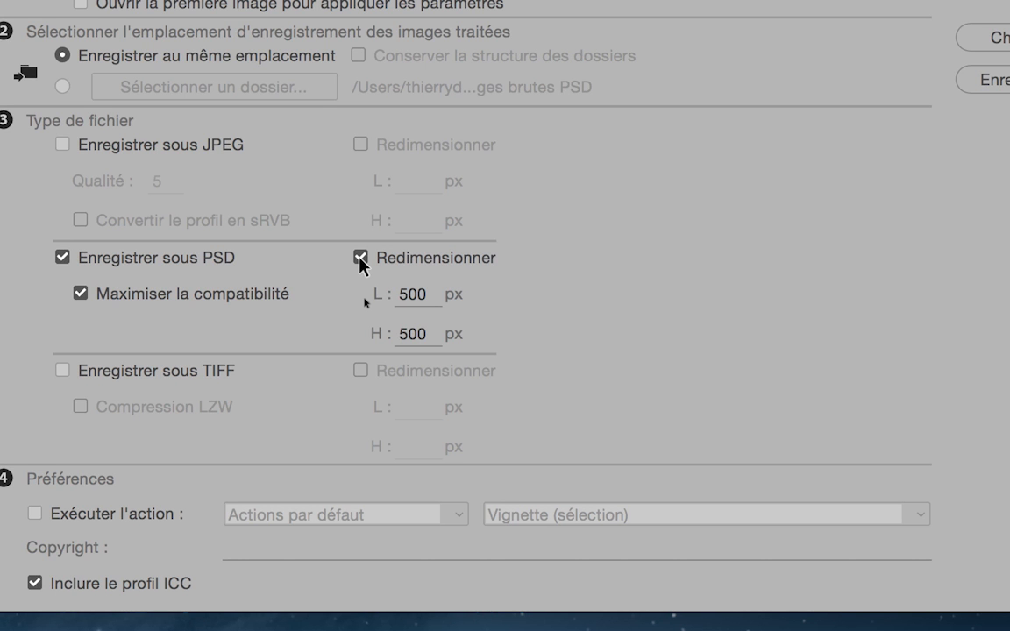
{"action": "left_click_drag", "start_coordinate": [428, 293], "coordinate": [371, 274]}
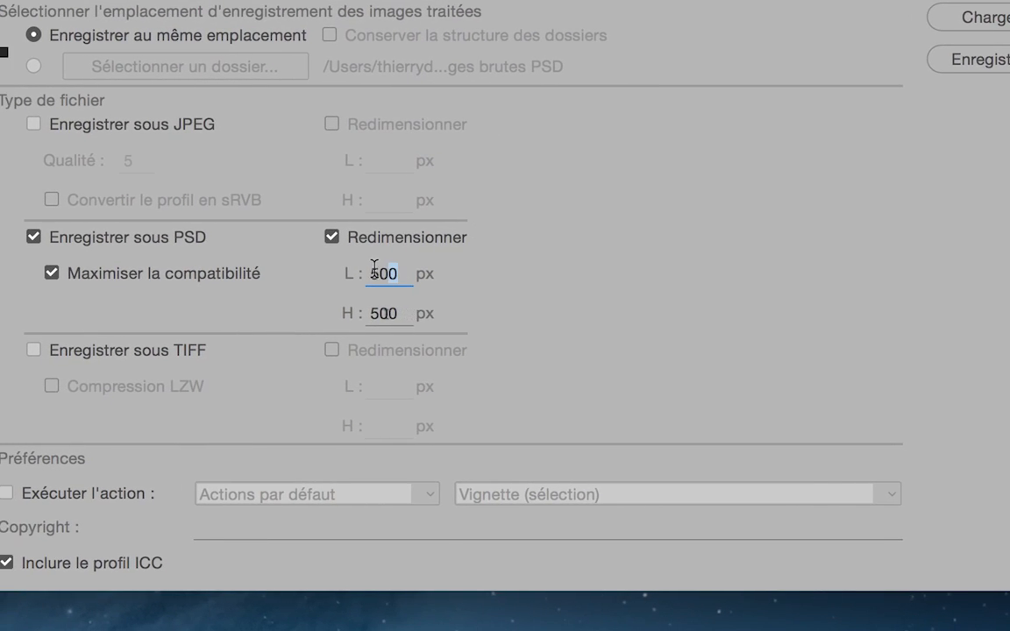
{"action": "type", "text": "800"}
{"action": "key", "text": "Tab"}
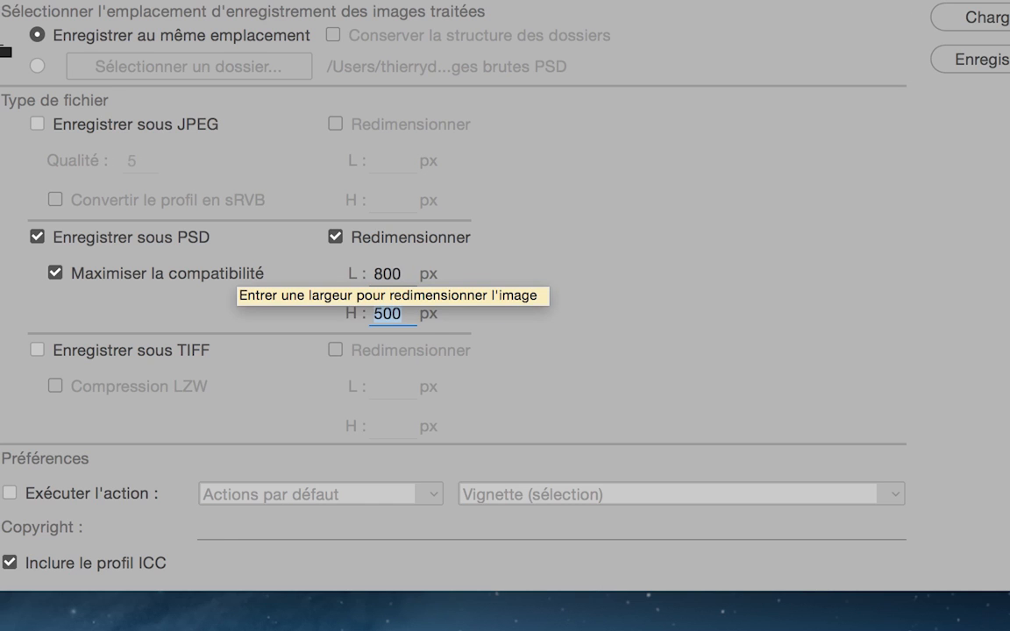
{"action": "type", "text": "600"}
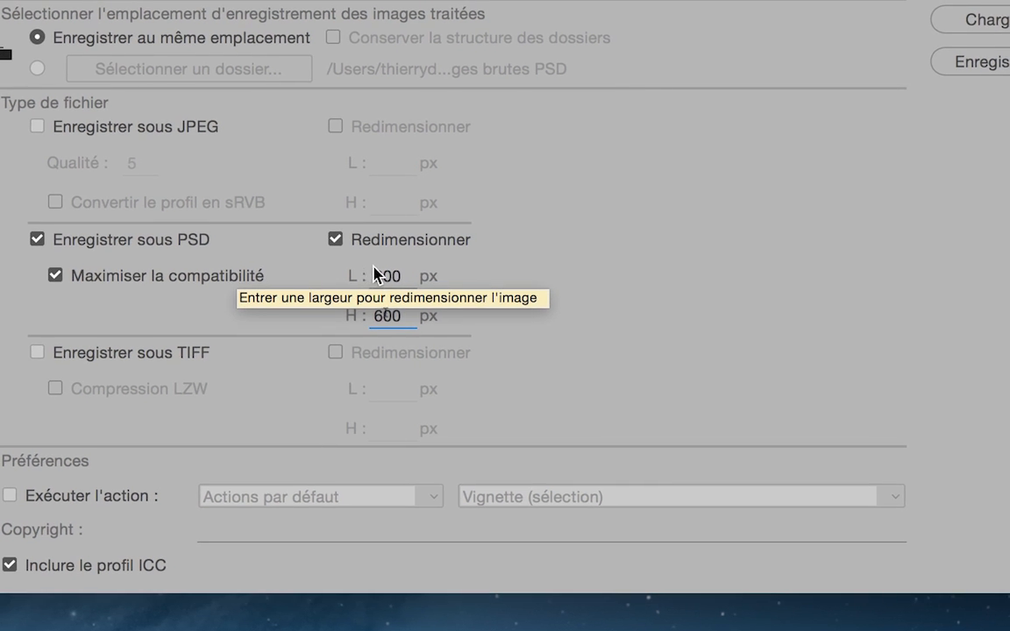
- Set the PSD resize dimensions to 300 px wide by 200 px high and turn the resizing option off
{"action": "double_click", "coordinate": [377, 274]}
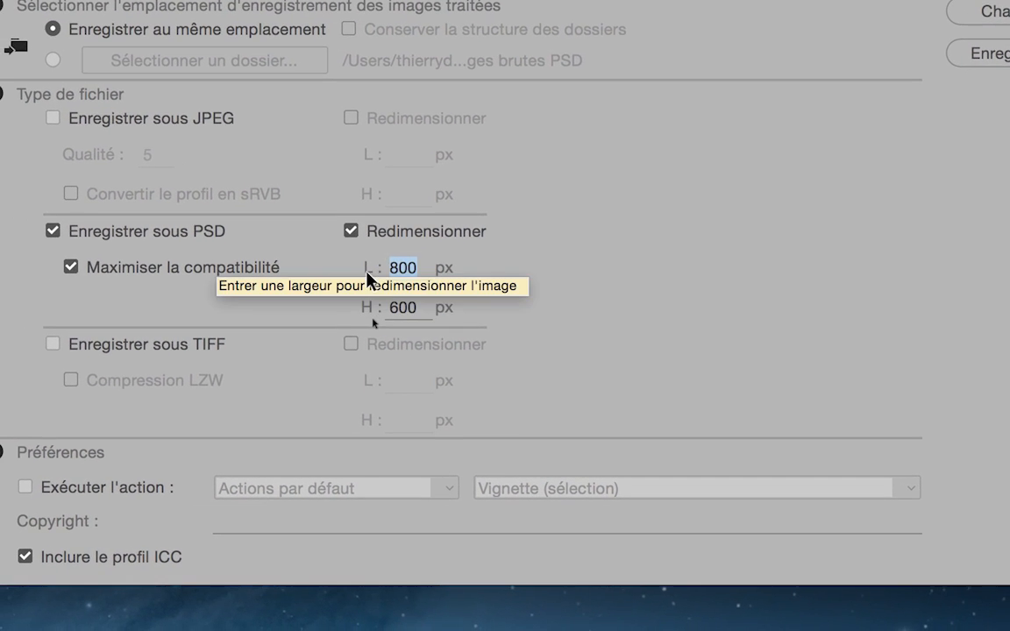
{"action": "type", "text": "300"}
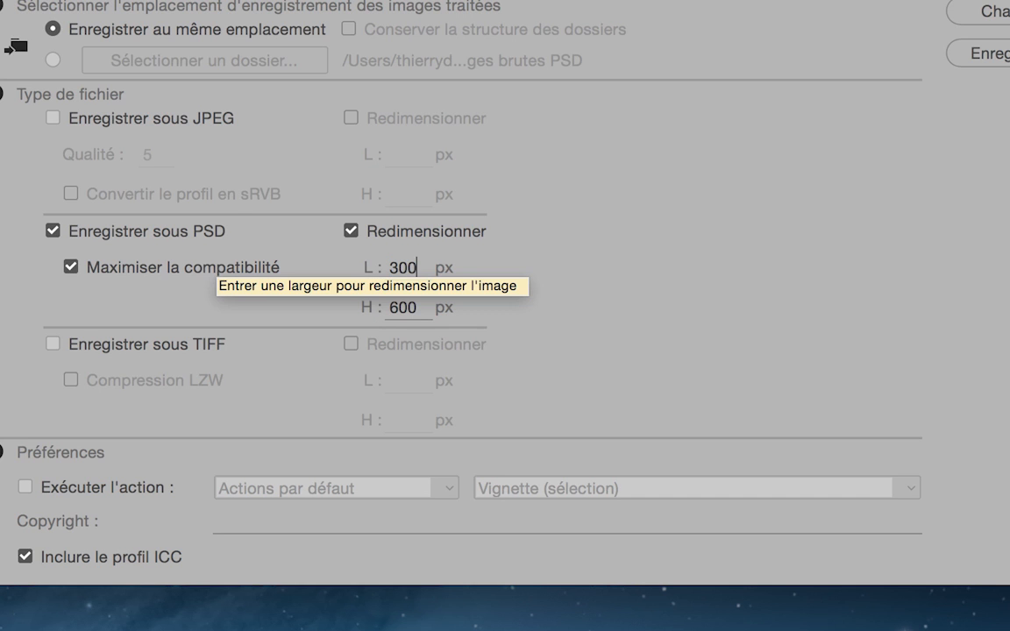
{"action": "key", "text": "Tab"}
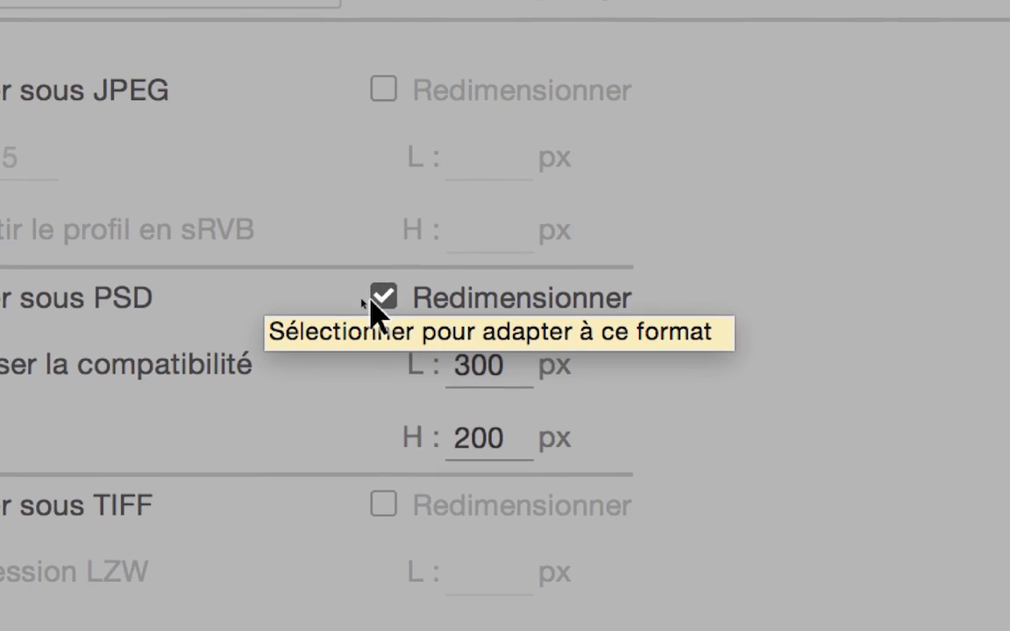
{"action": "left_click", "coordinate": [377, 301]}
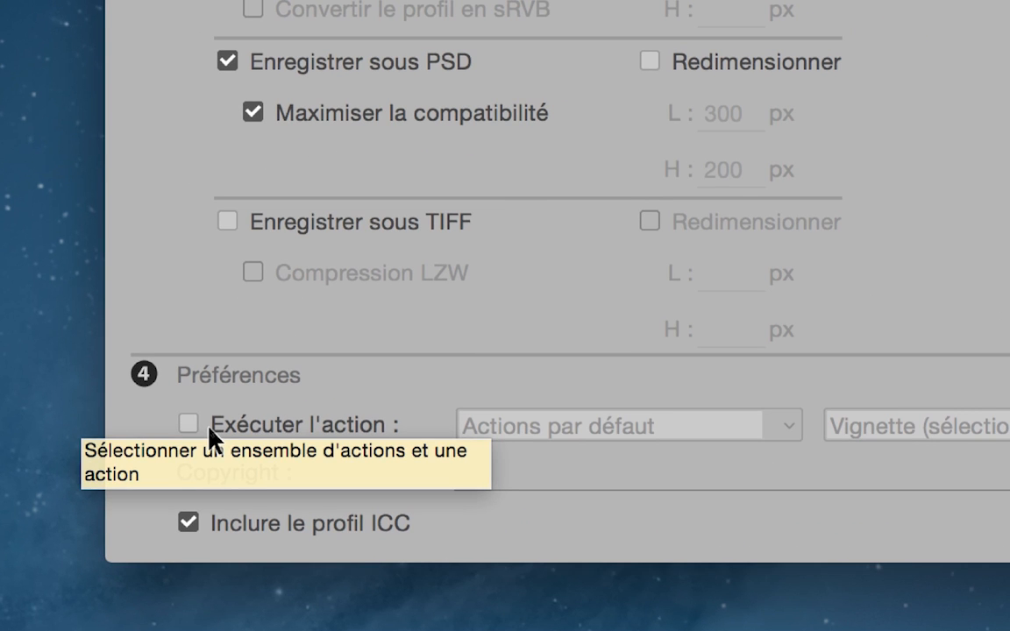
- Try the Virage sépia (calque) action from Actions par défaut for the processed images, and leave action execution disabled
{"action": "left_click", "coordinate": [209, 429]}
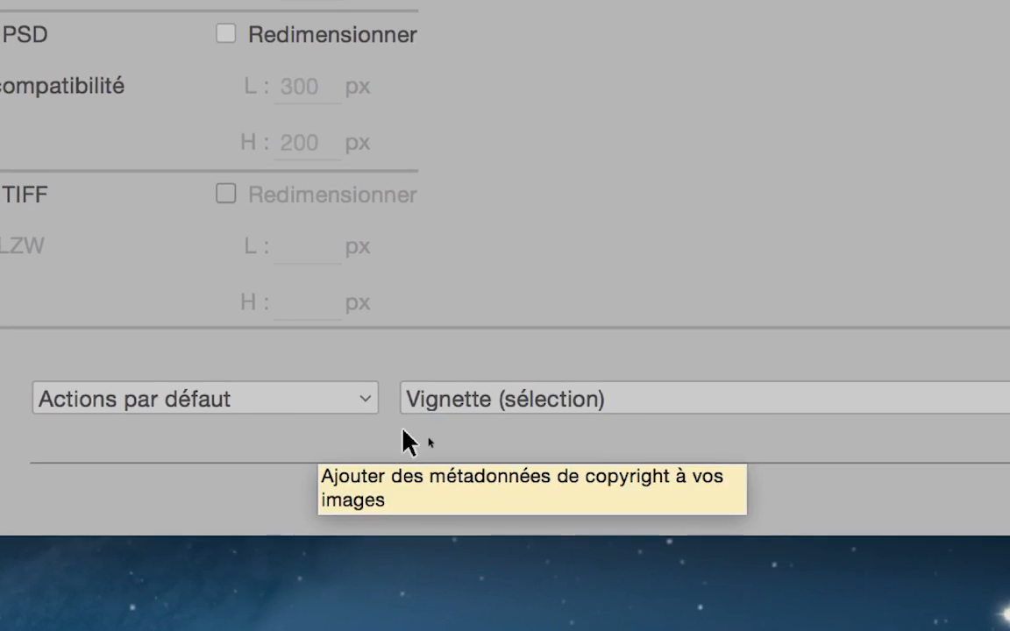
{"action": "left_click", "coordinate": [405, 436]}
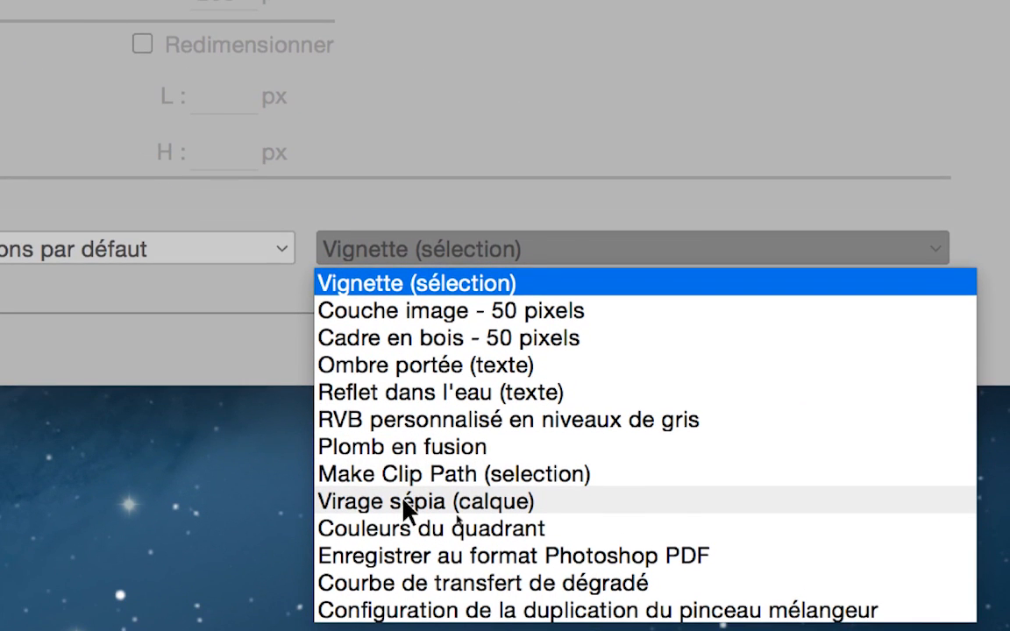
{"action": "left_click", "coordinate": [405, 529]}
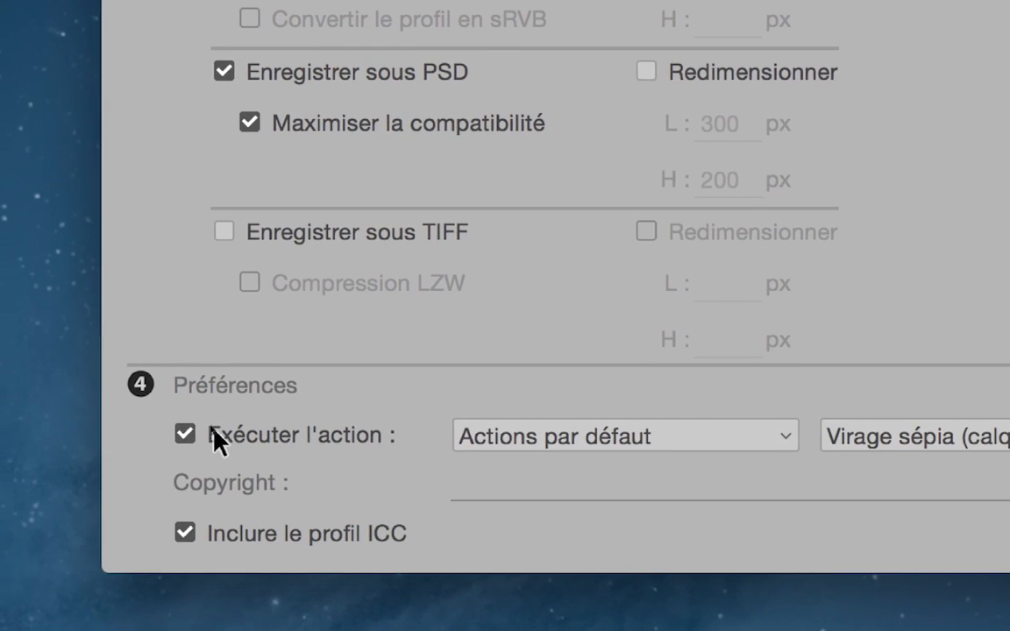
{"action": "left_click", "coordinate": [124, 437]}
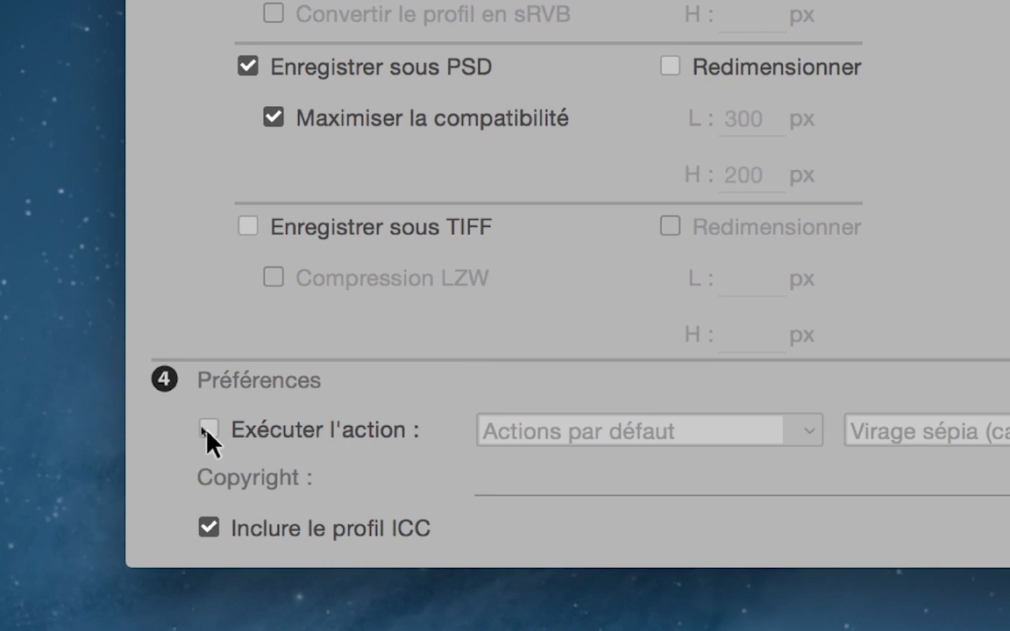
{"action": "left_click", "coordinate": [207, 432]}
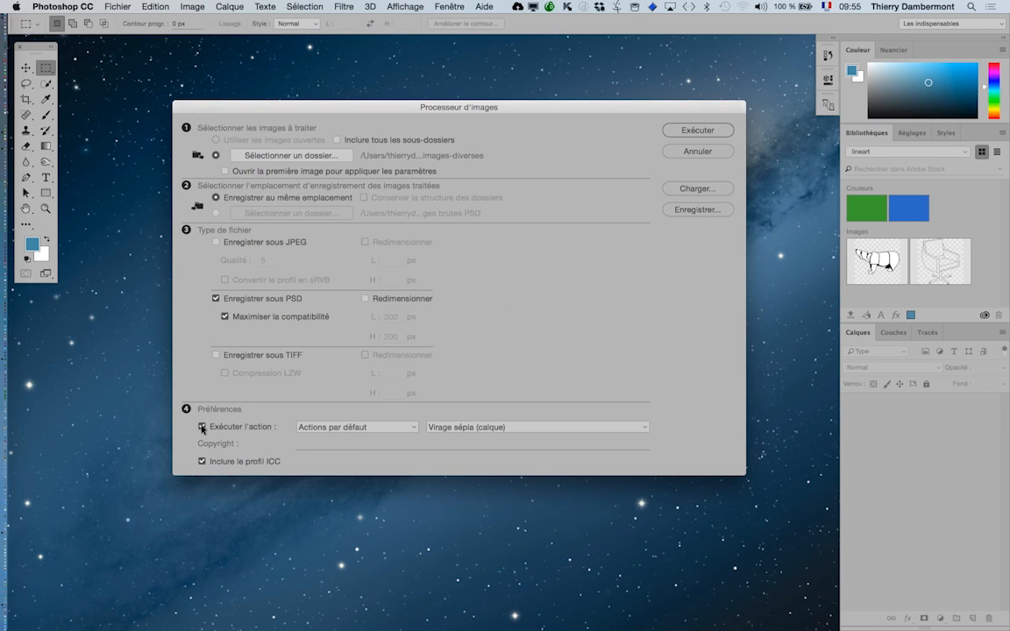
{"action": "left_click", "coordinate": [202, 428]}
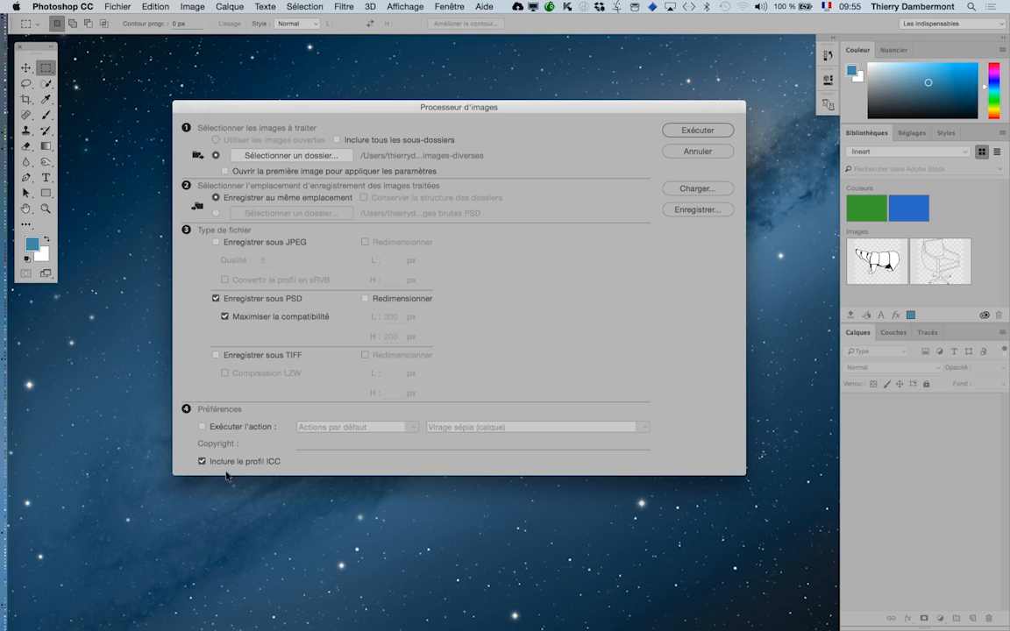
- Run the image processor to save the images as PSD files in the same location
{"action": "left_click", "coordinate": [698, 131]}
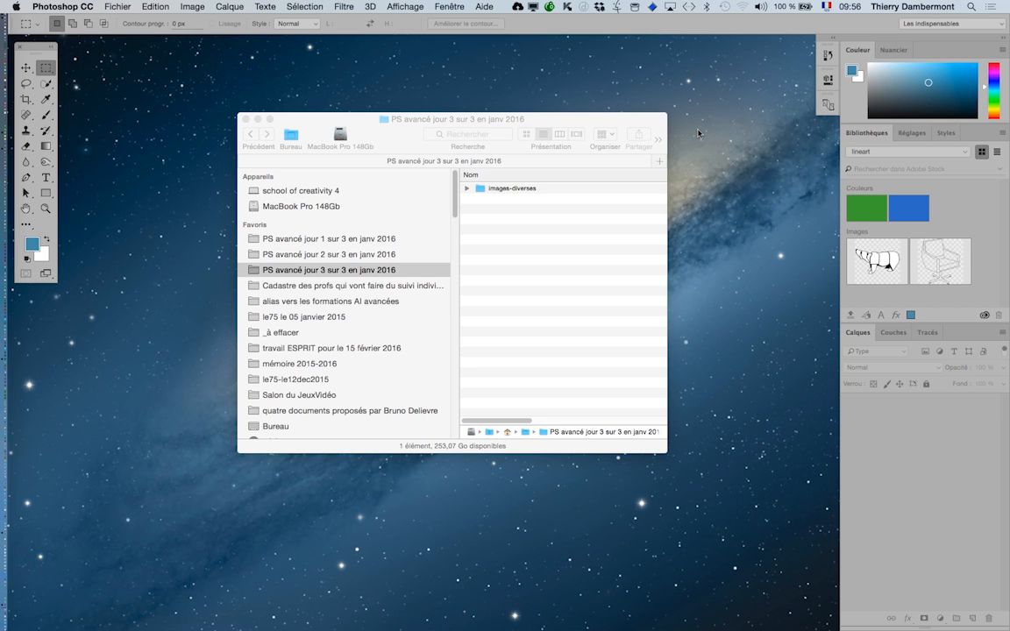
- In Finder, expand images-diverses and its PSD subfolder to examine the converted files, collapse the PSD folder and select it
{"action": "left_click", "coordinate": [540, 212]}
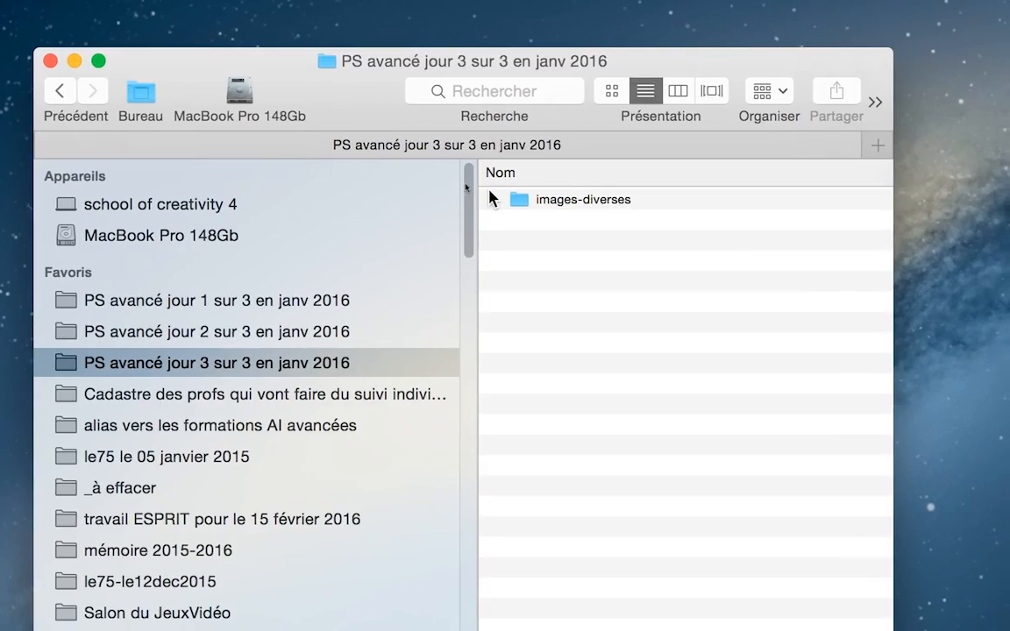
{"action": "left_click", "coordinate": [490, 196]}
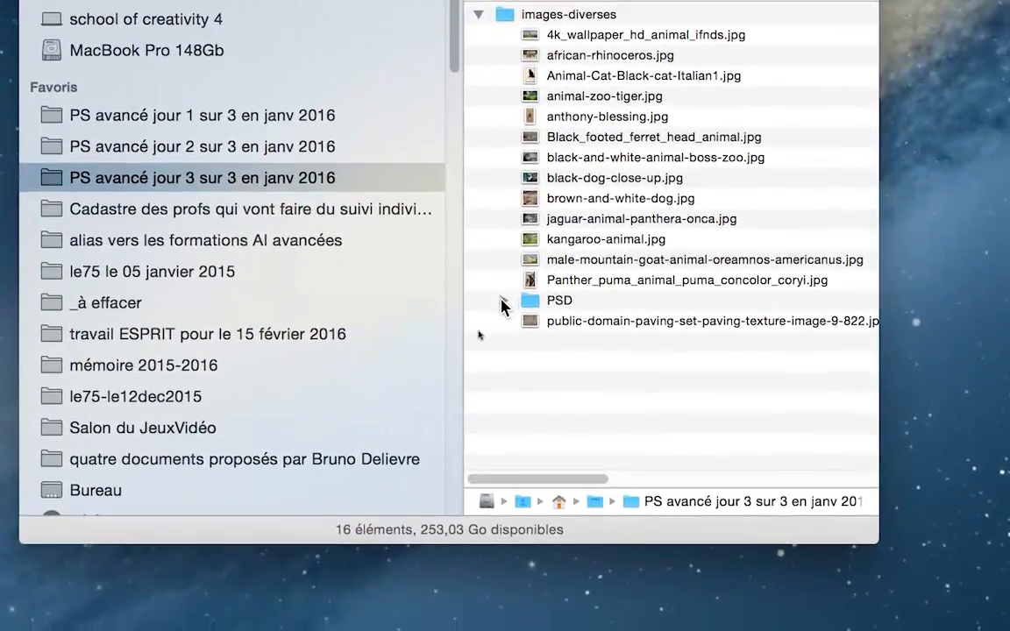
{"action": "left_click", "coordinate": [504, 313]}
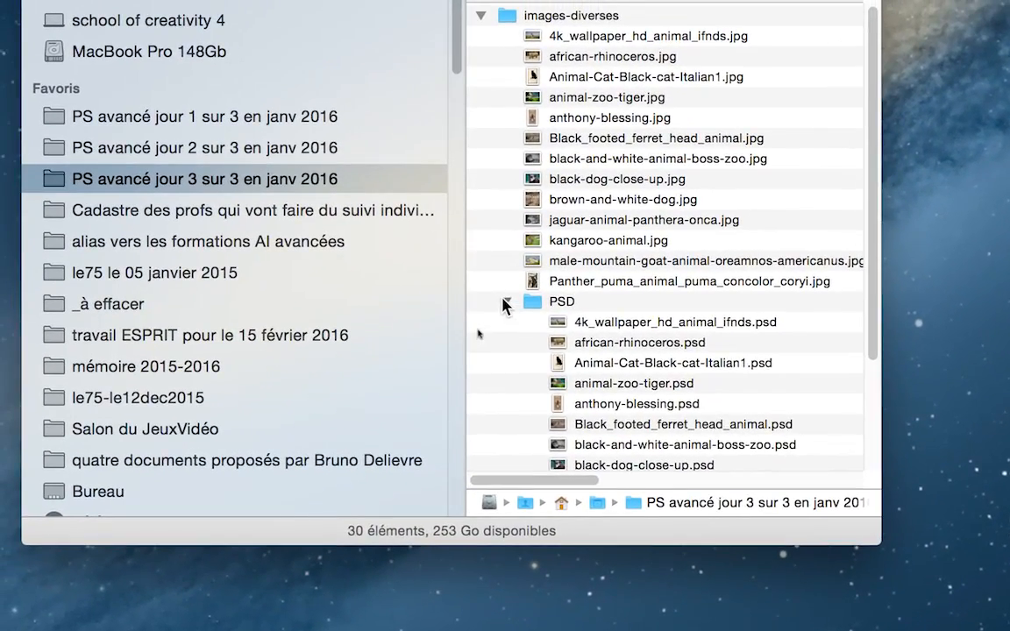
{"action": "left_click", "coordinate": [505, 299]}
{"action": "left_click", "coordinate": [516, 302]}
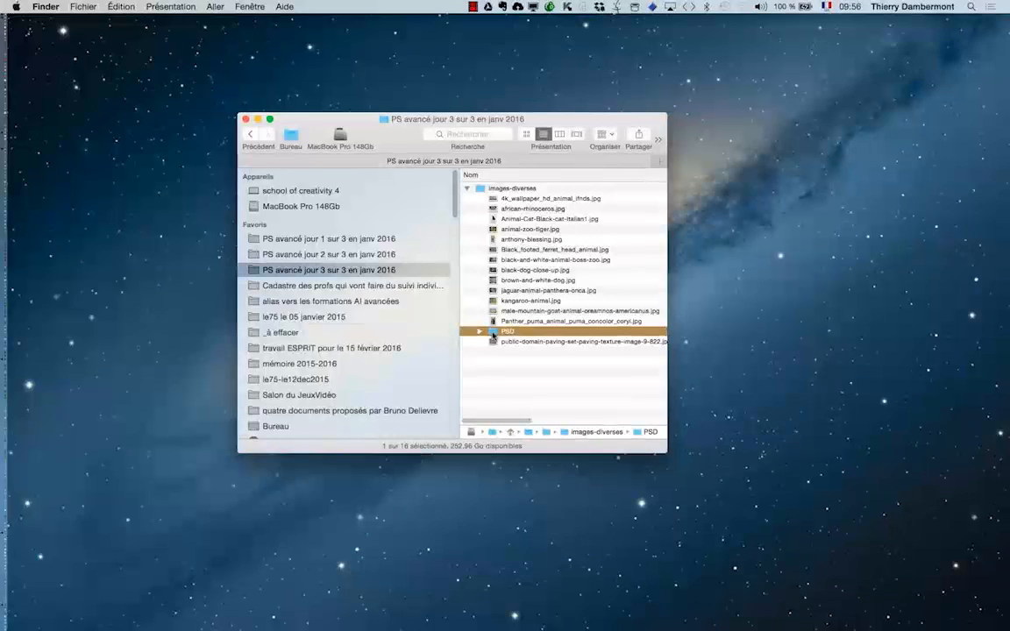
- Collapse the images-diverses folder, open it in the same Finder window and enlarge the window
{"action": "left_click", "coordinate": [575, 402]}
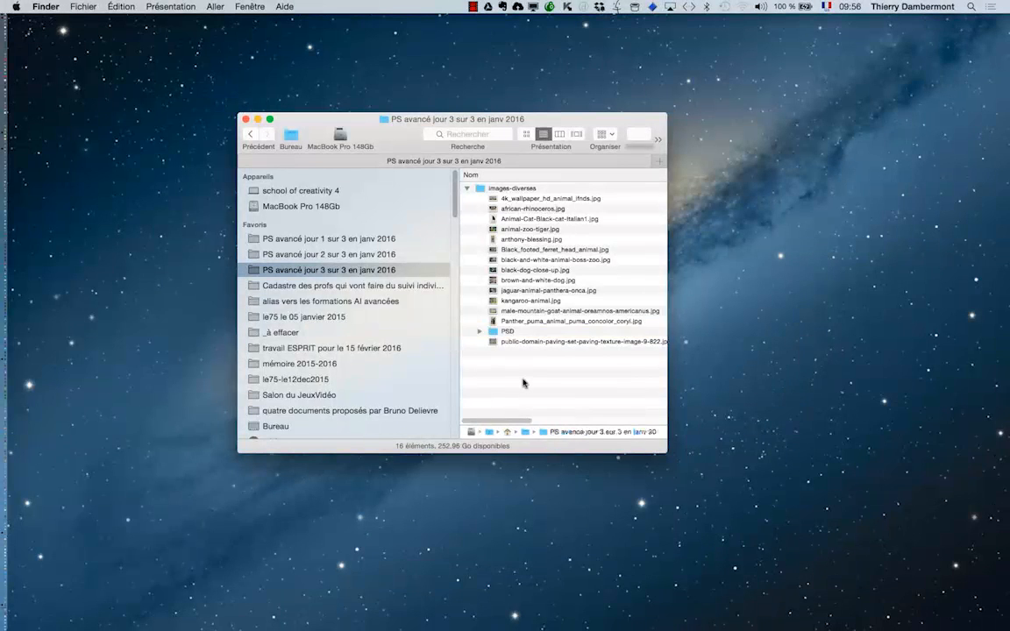
{"action": "left_click", "coordinate": [469, 192]}
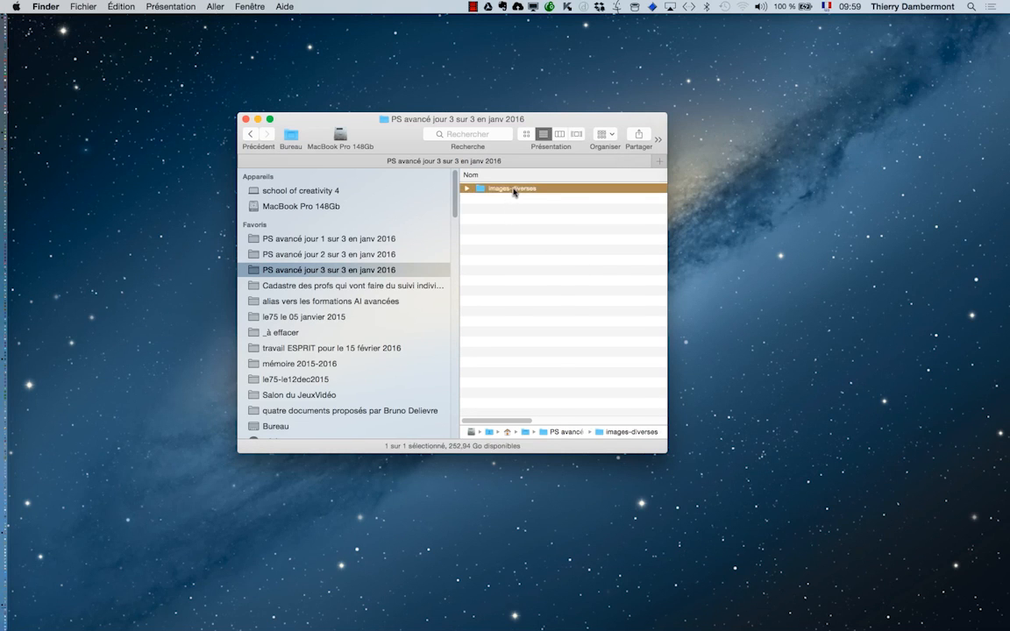
{"action": "double_click", "coordinate": [513, 190]}
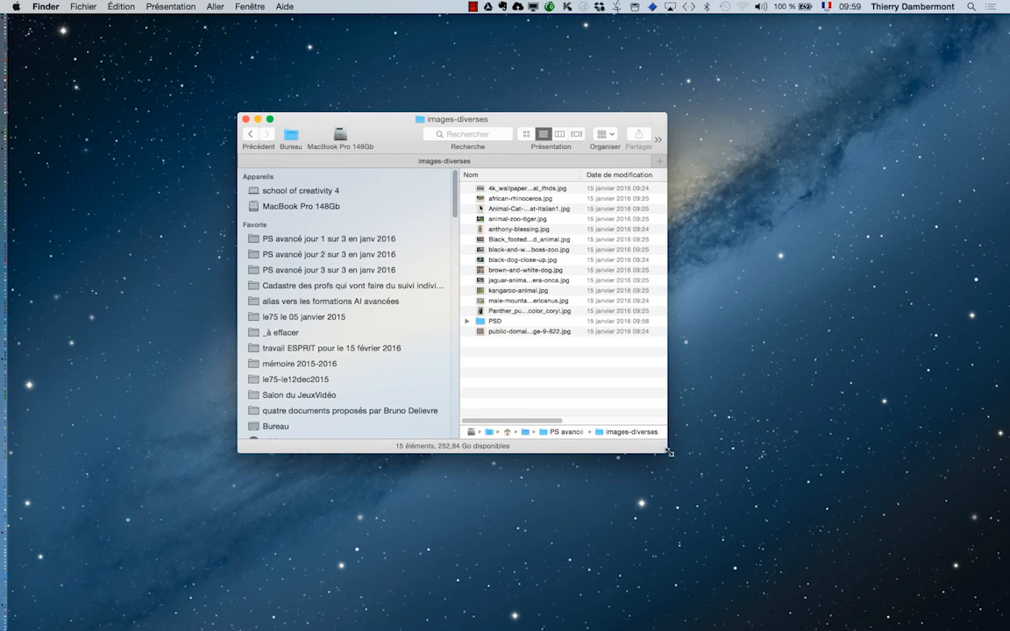
{"action": "left_click_drag", "start_coordinate": [667, 452], "coordinate": [743, 478]}
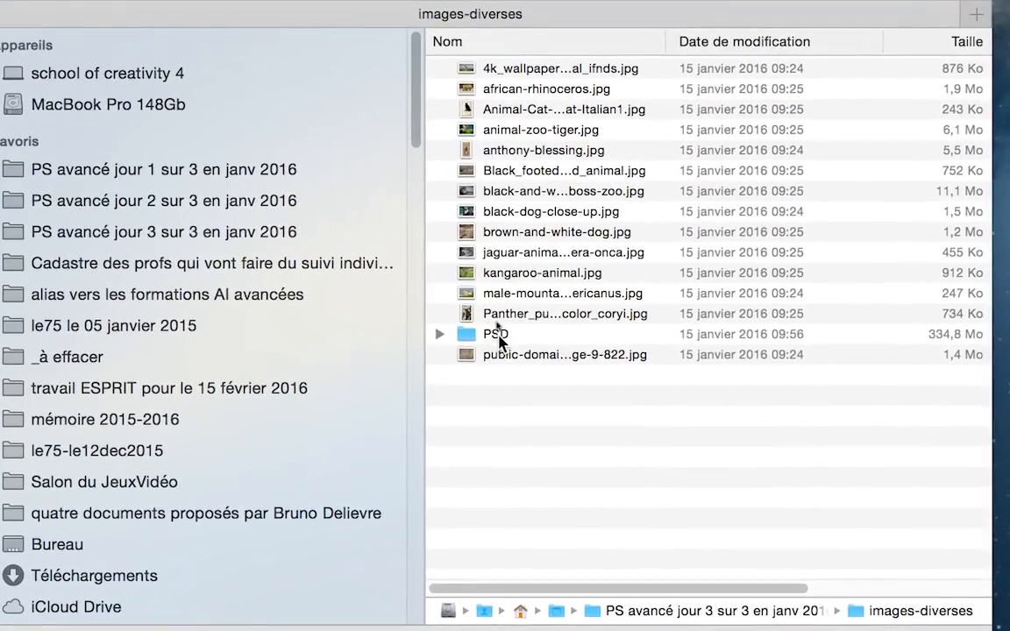
- Delete all the converted files inside the PSD folder and close the Finder window
{"action": "double_click", "coordinate": [499, 336]}
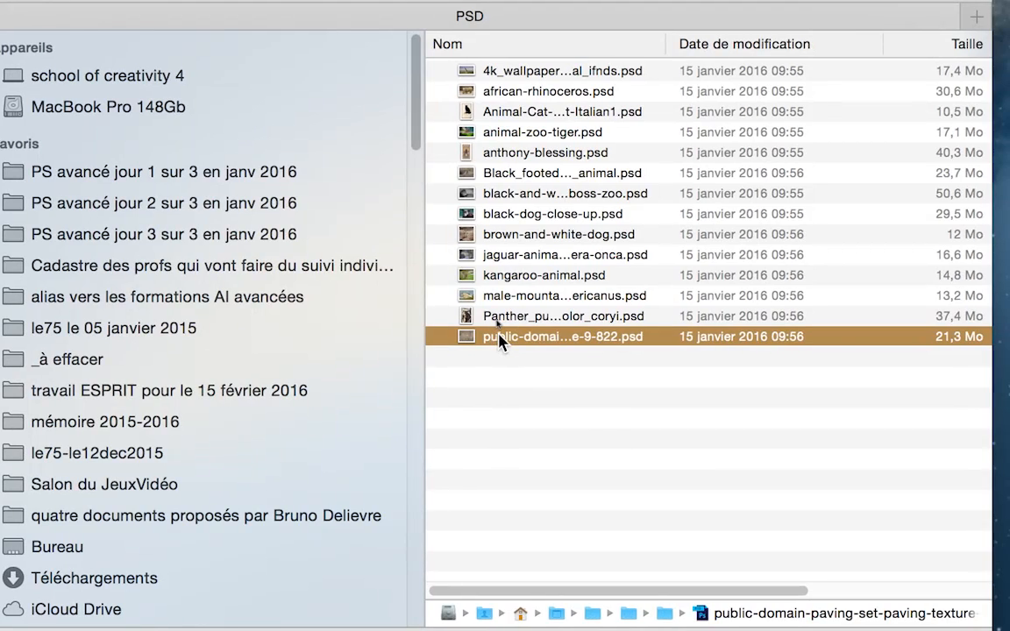
{"action": "key", "text": "super+a"}
{"action": "scroll", "coordinate": [497, 340], "scroll_direction": "down", "scroll_amount": 5}
{"action": "key", "text": "super+BackSpace"}
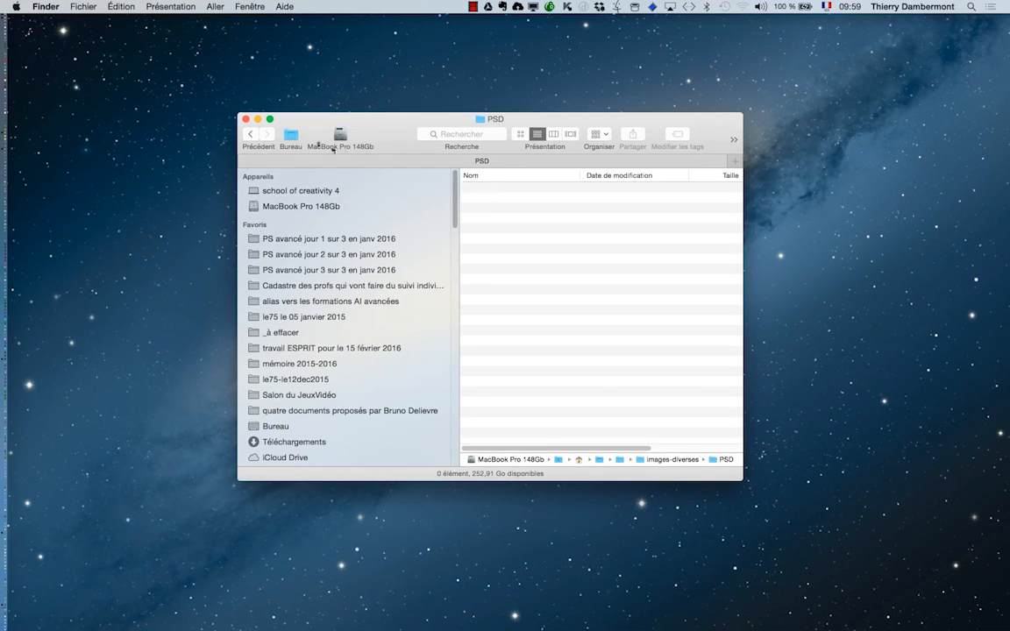
{"action": "left_click", "coordinate": [246, 119]}
- Switch to Photoshop and open the image processor script
{"action": "key", "text": "super+Tab"}
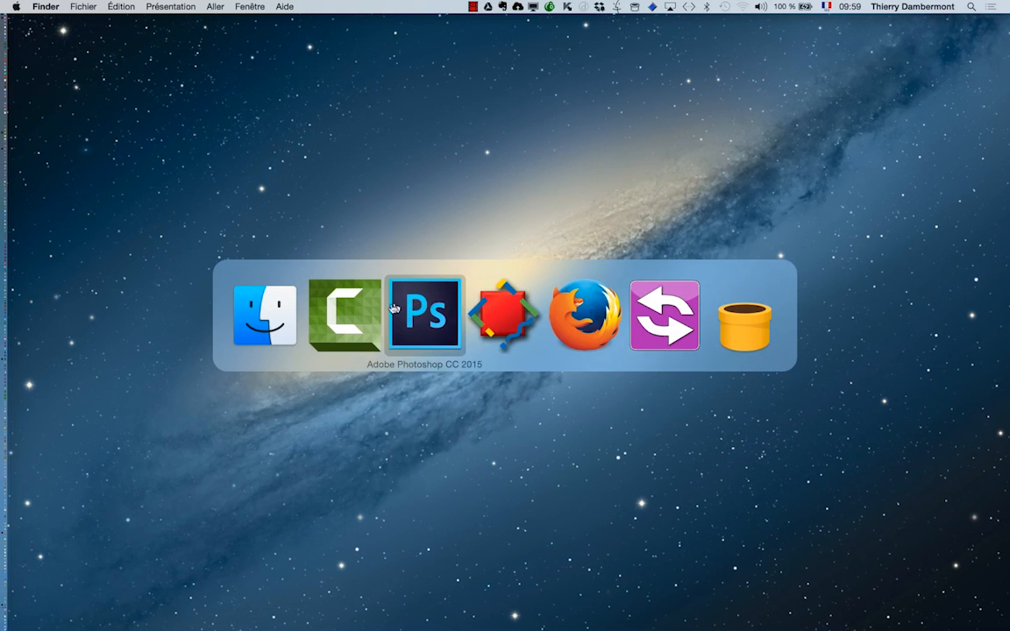
{"action": "left_click", "coordinate": [115, 7]}
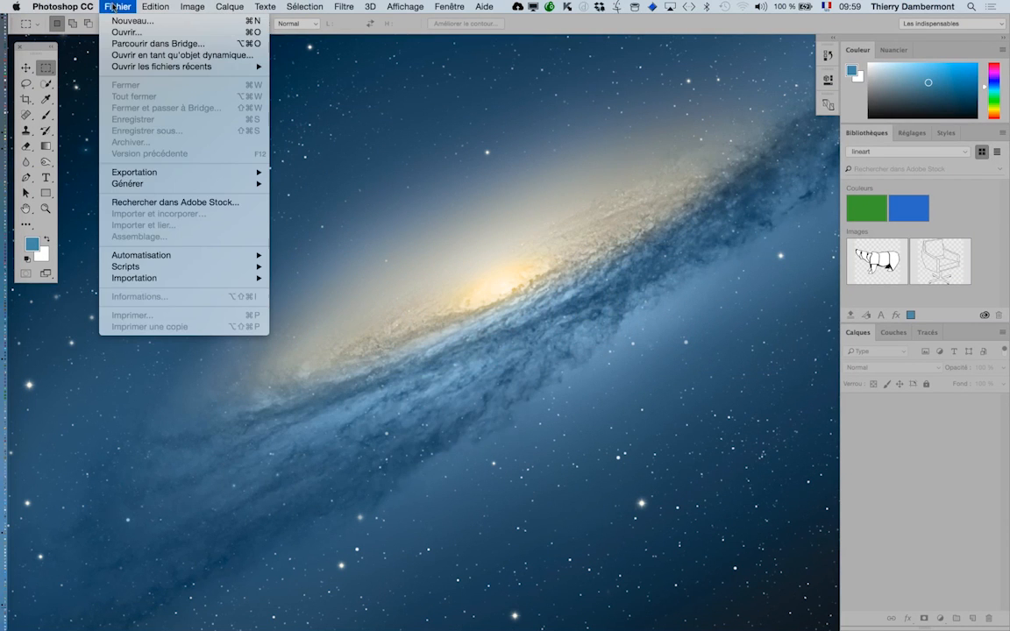
{"action": "mouse_move", "coordinate": [161, 257]}
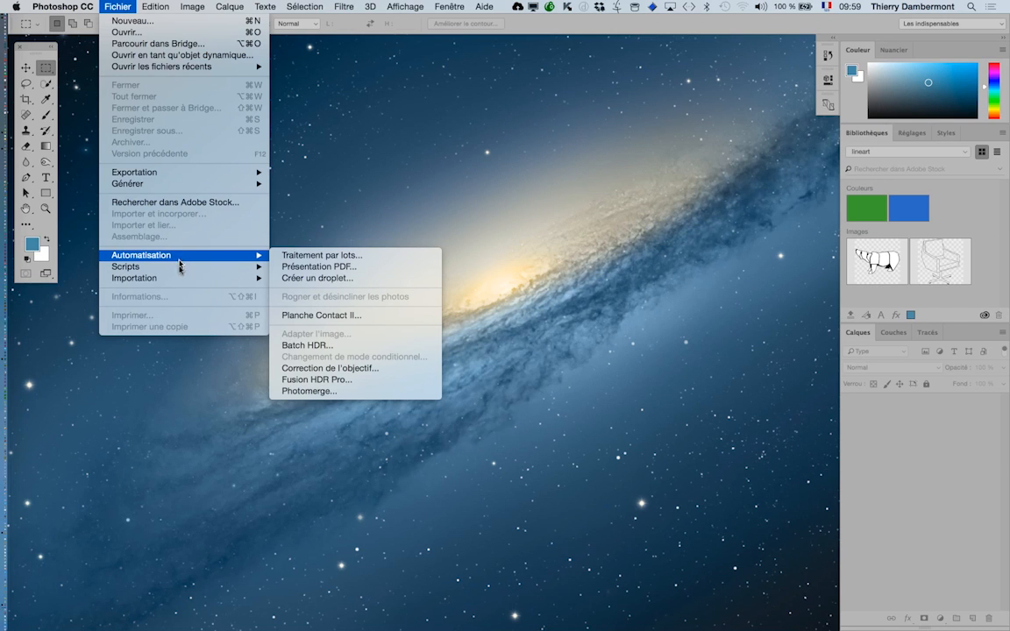
{"action": "mouse_move", "coordinate": [179, 281]}
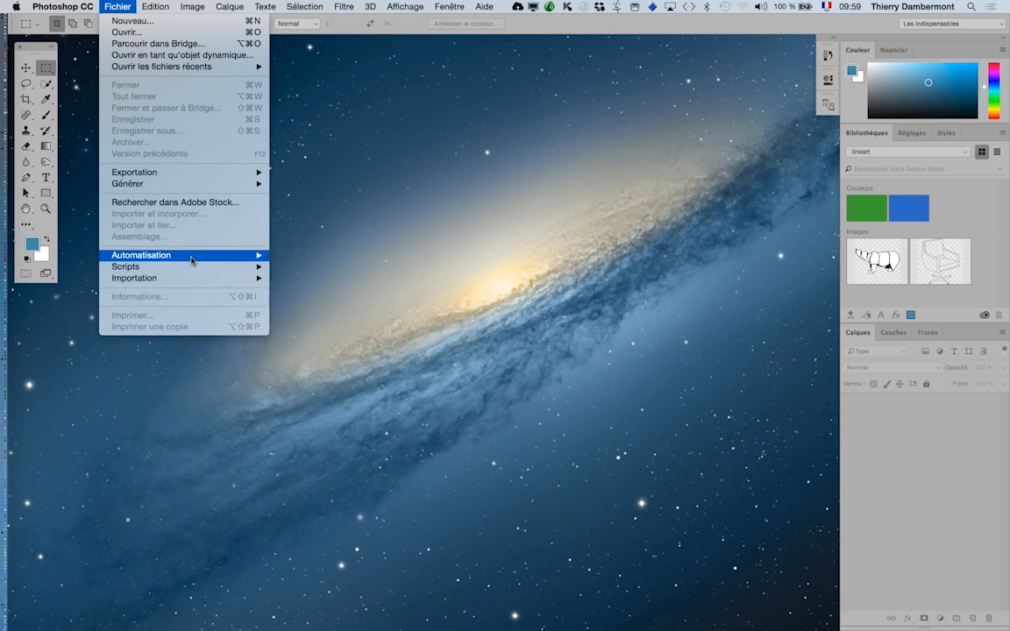
{"action": "left_click", "coordinate": [404, 267]}
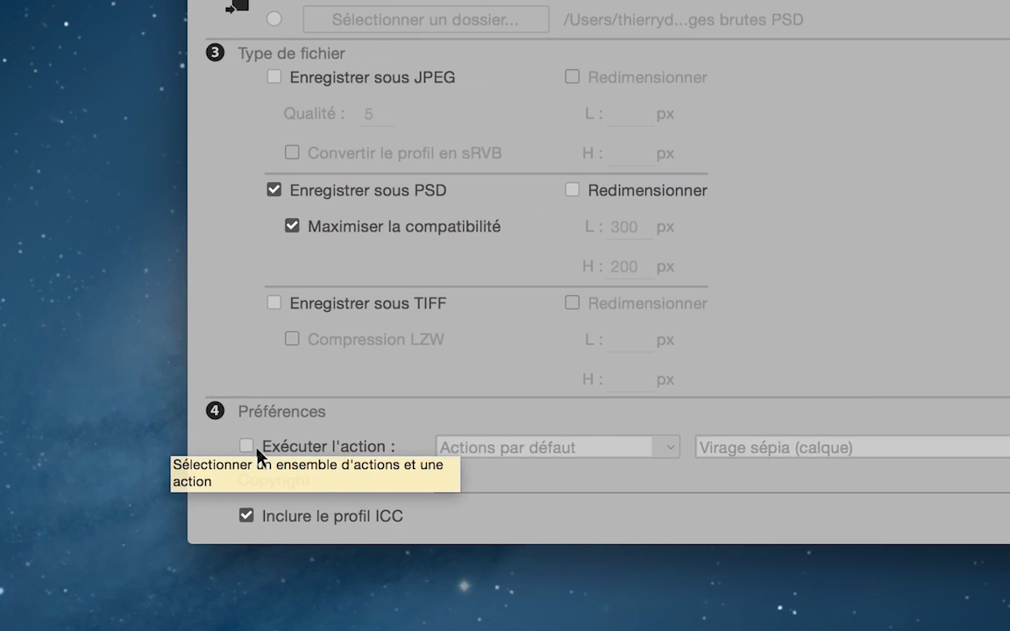
- Enable the Virage sépia (calque) action from Actions par défaut and run the image processor
{"action": "left_click", "coordinate": [253, 448]}
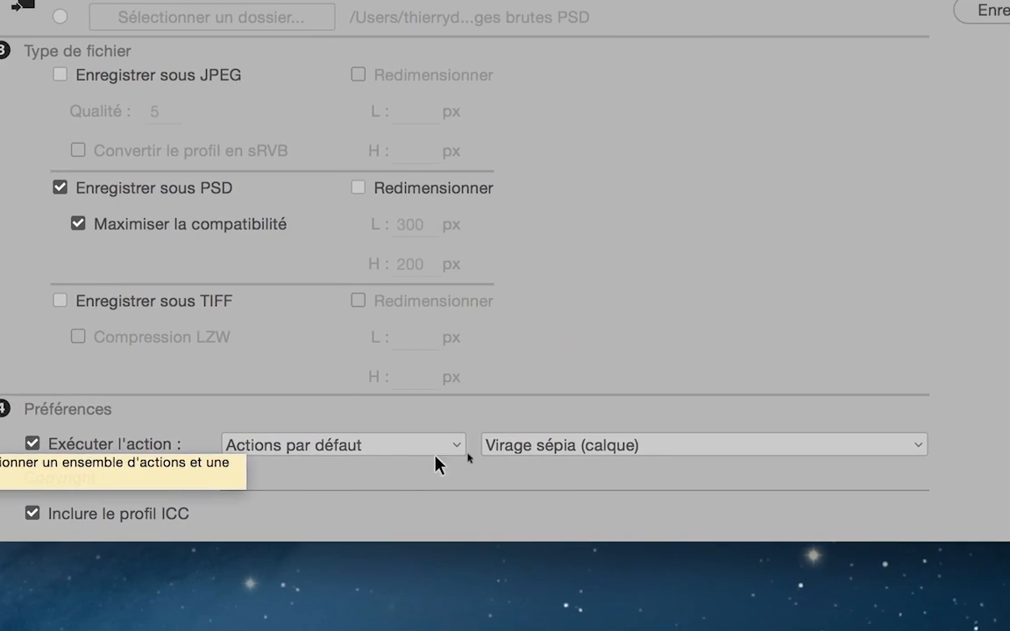
{"action": "left_click", "coordinate": [624, 454]}
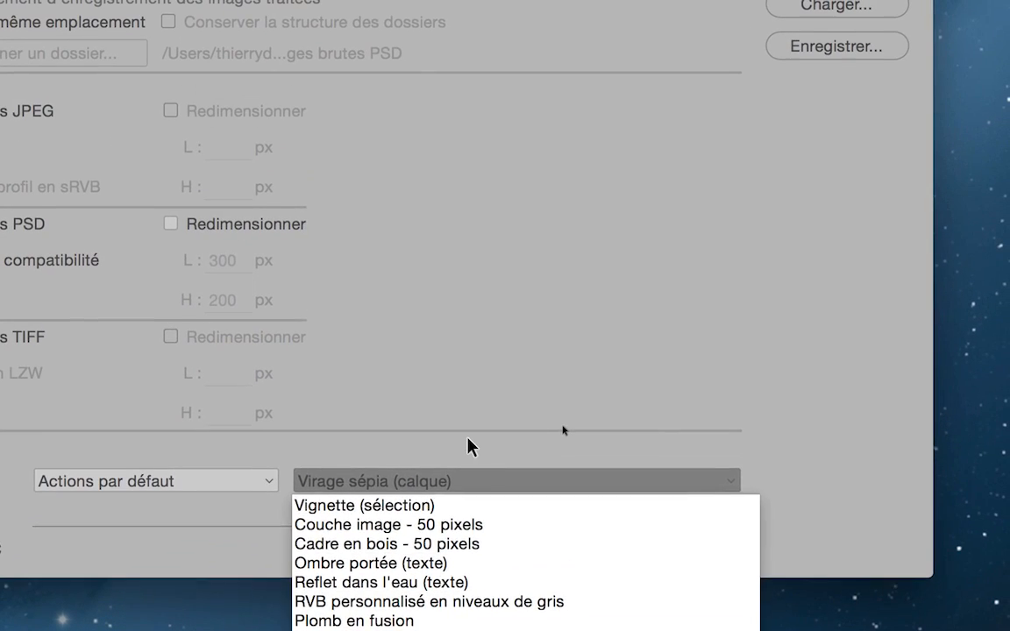
{"action": "left_click", "coordinate": [487, 302]}
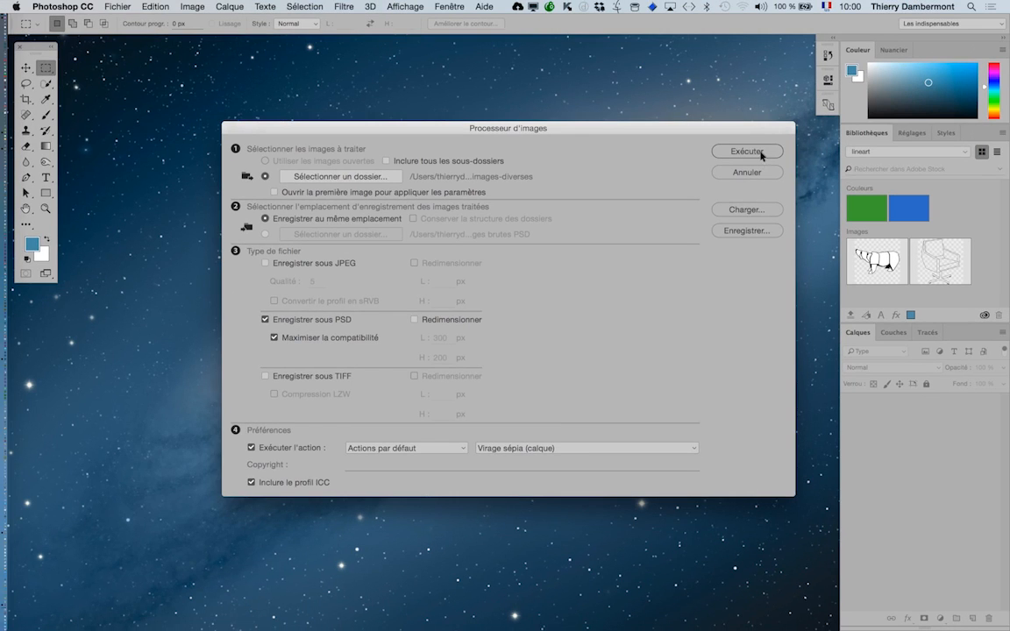
{"action": "left_click", "coordinate": [761, 155]}
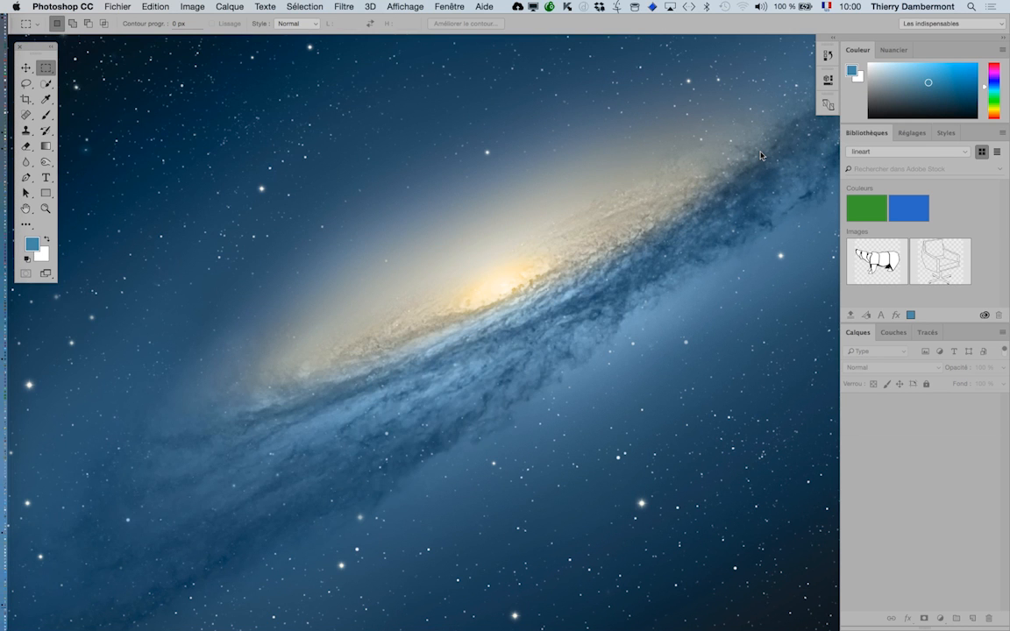
- Switch to Finder and, in a new window, open images-diverses from the PS avancé jour 3 sur 3 en janv 2016 folder
{"action": "key", "text": "super+Tab"}
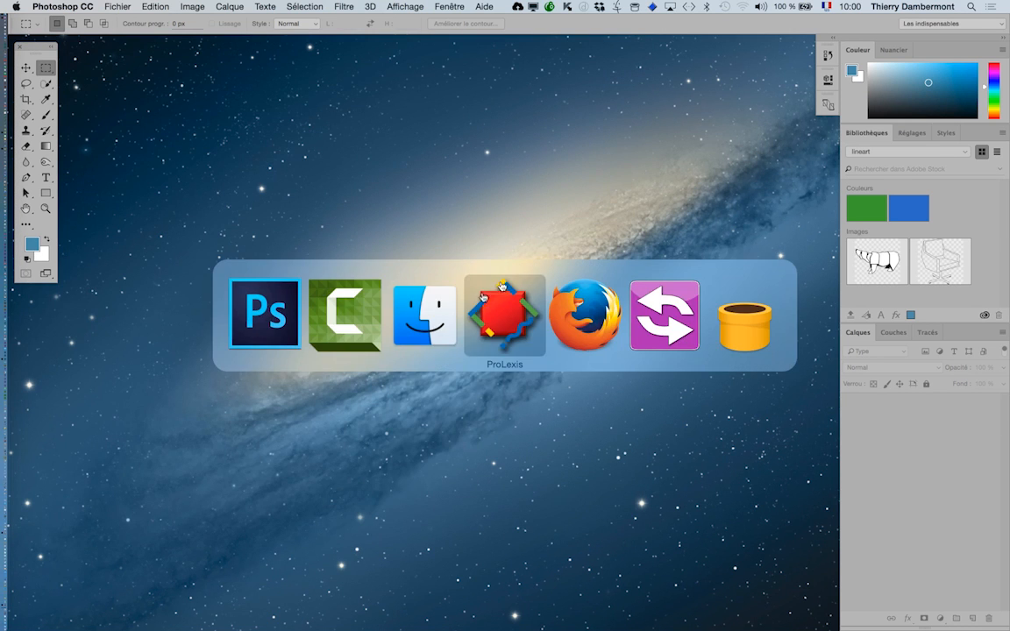
{"action": "left_click", "coordinate": [439, 310]}
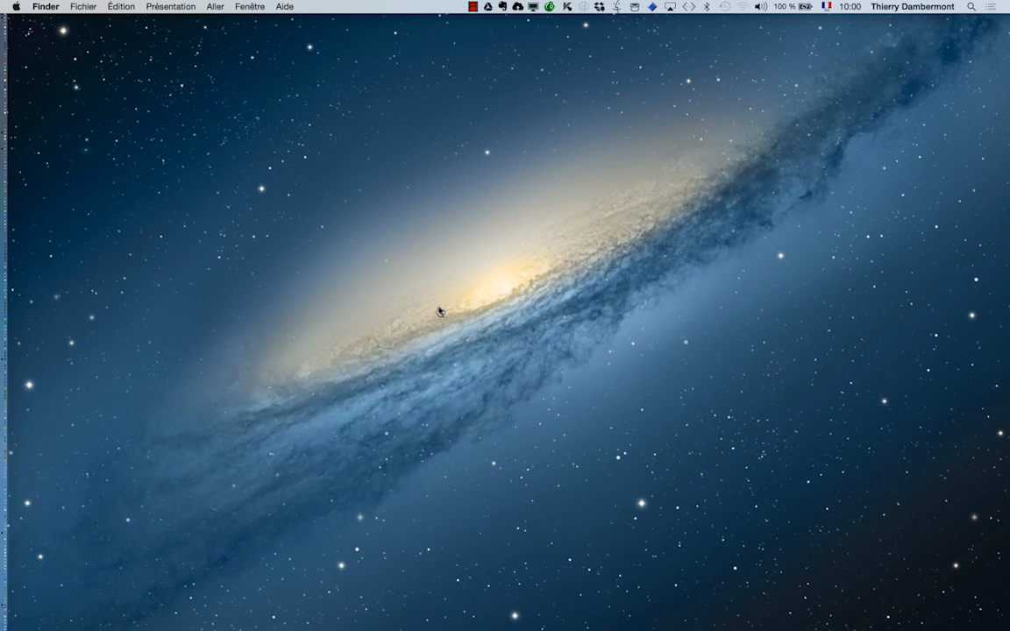
{"action": "left_click", "coordinate": [84, 6]}
{"action": "left_click", "coordinate": [91, 23]}
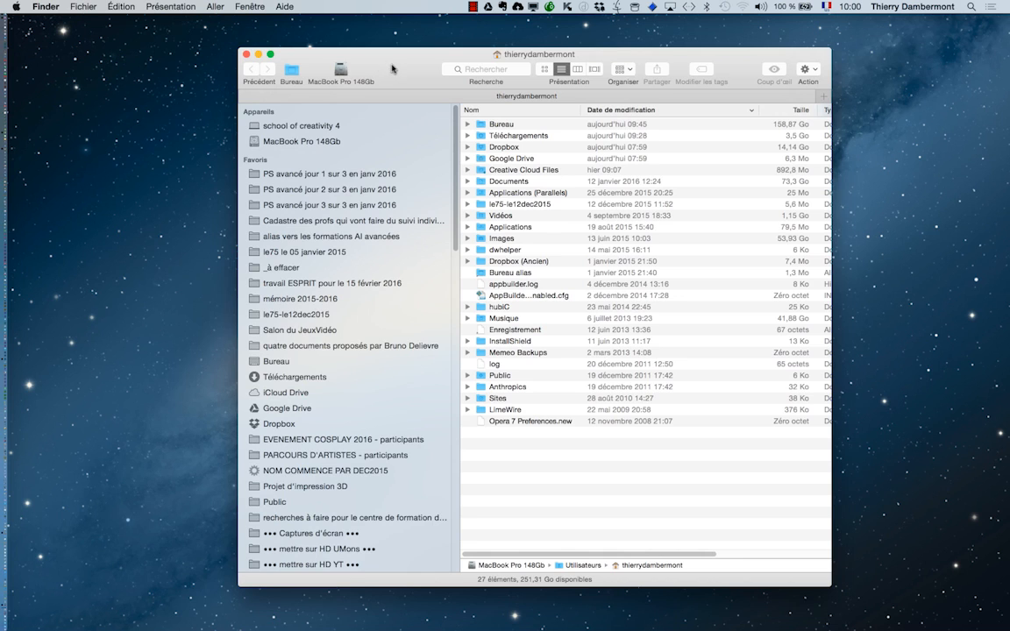
{"action": "left_click_drag", "start_coordinate": [392, 68], "coordinate": [301, 58]}
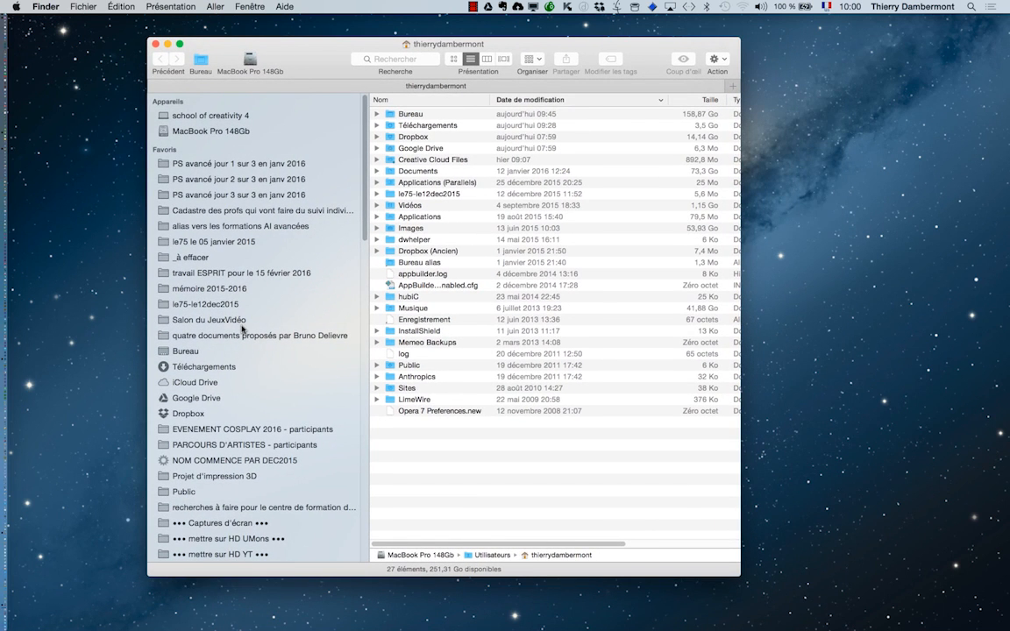
{"action": "left_click", "coordinate": [254, 196]}
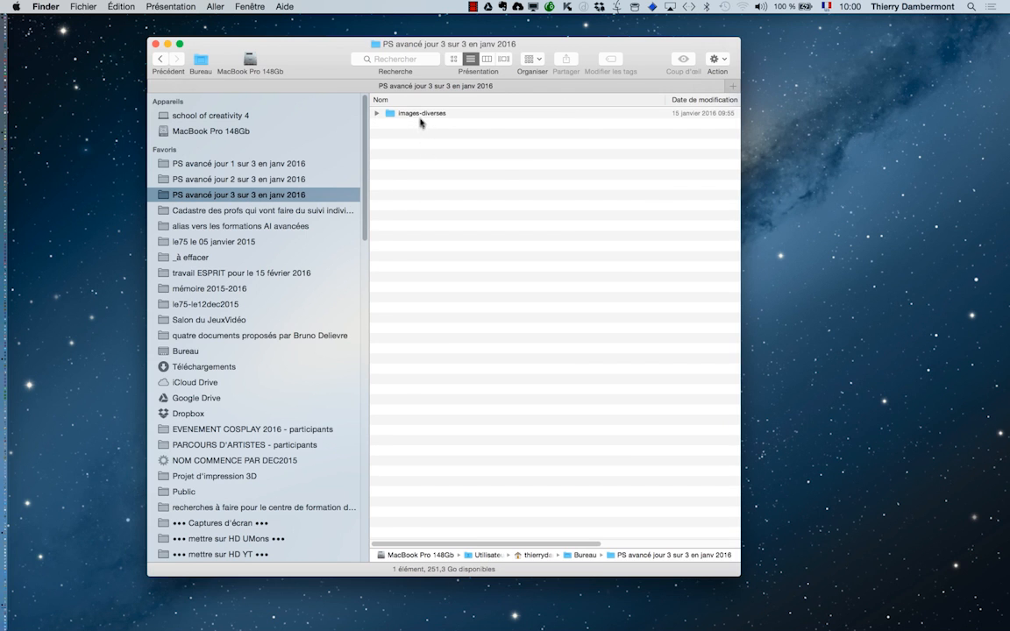
{"action": "double_click", "coordinate": [421, 114]}
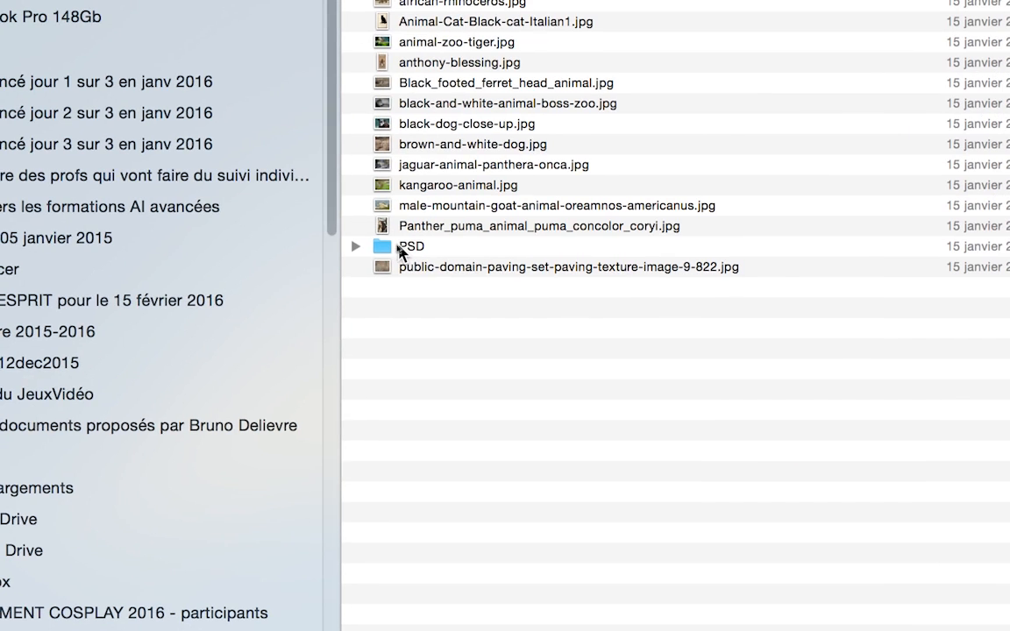
- Expand the PSD subfolder to examine its files, collapse it and open it
{"action": "left_click", "coordinate": [375, 247]}
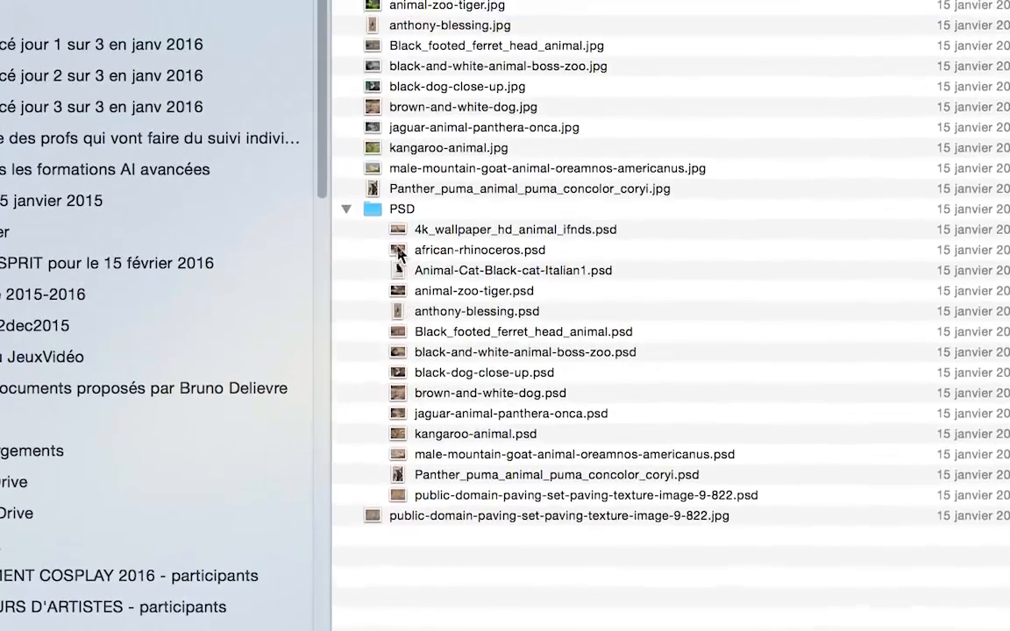
{"action": "left_click", "coordinate": [377, 188]}
{"action": "double_click", "coordinate": [392, 248]}
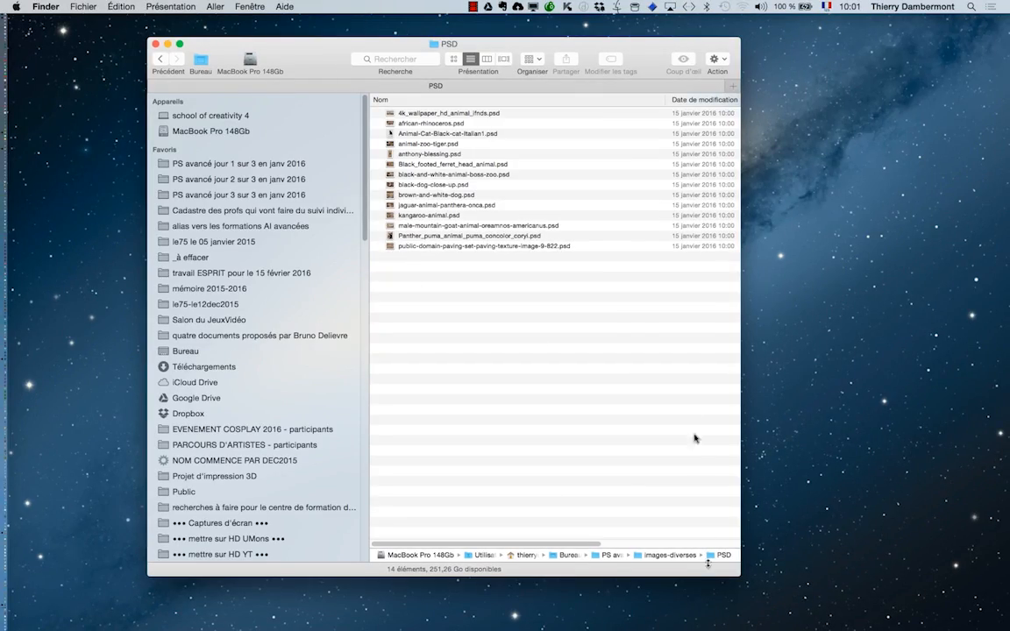
- Display the PSD folder's files as enlarged icons in a bigger window and examine all the image previews
{"action": "key", "text": "super+1"}
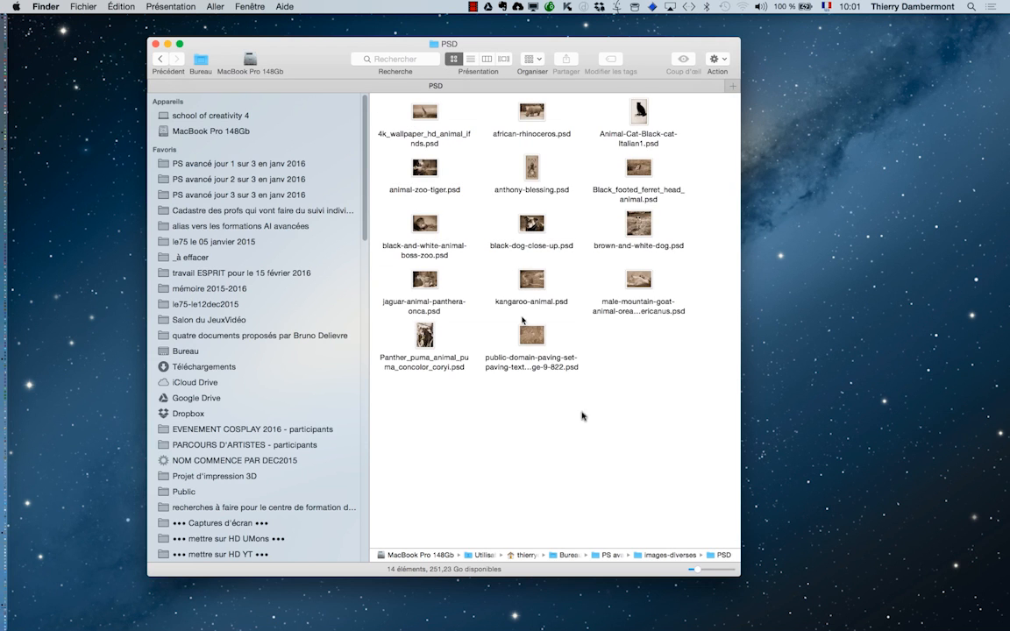
{"action": "left_click_drag", "start_coordinate": [735, 575], "coordinate": [822, 583]}
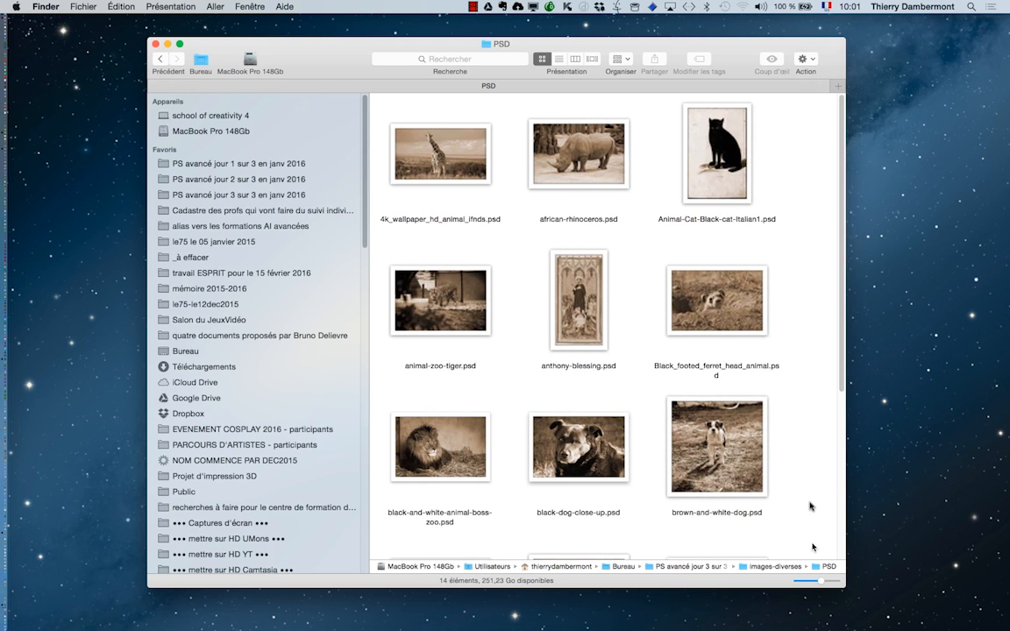
{"action": "scroll", "coordinate": [810, 502], "scroll_direction": "down", "scroll_amount": 5}
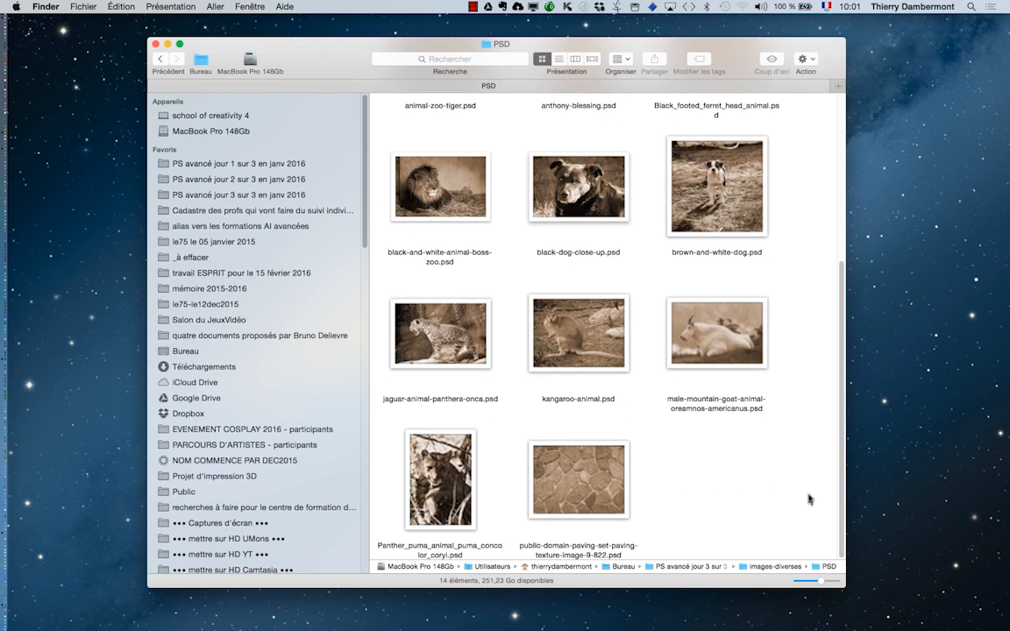
{"action": "scroll", "coordinate": [809, 496], "scroll_direction": "up", "scroll_amount": 5}
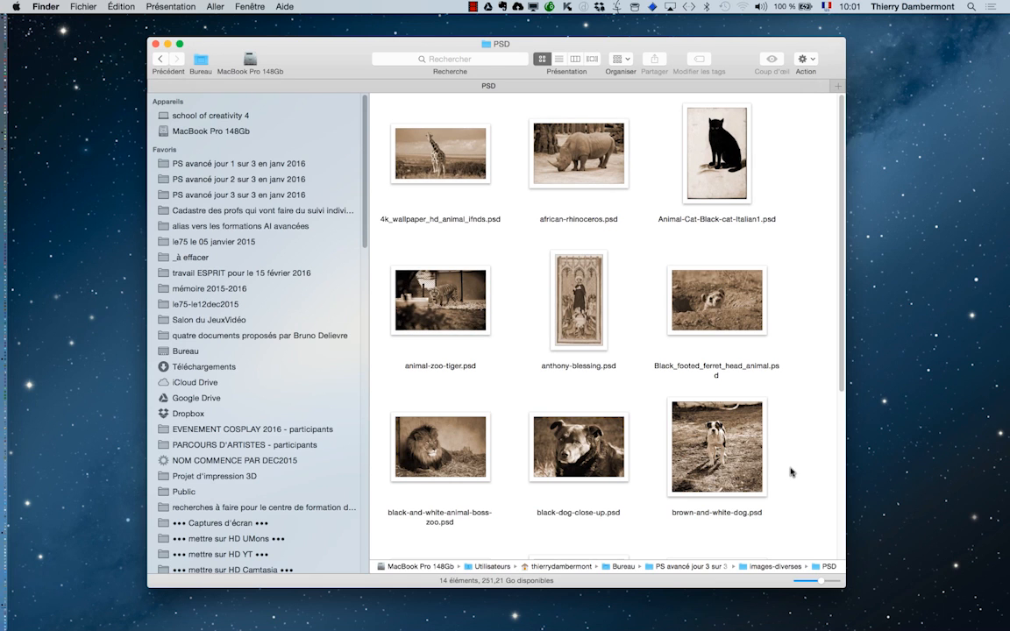
- Open Animal-Cat-Black-cat-Italian1.psd in Photoshop, enlarge and reposition its window to examine the layers, and return to the Finder window
{"action": "double_click", "coordinate": [728, 185]}
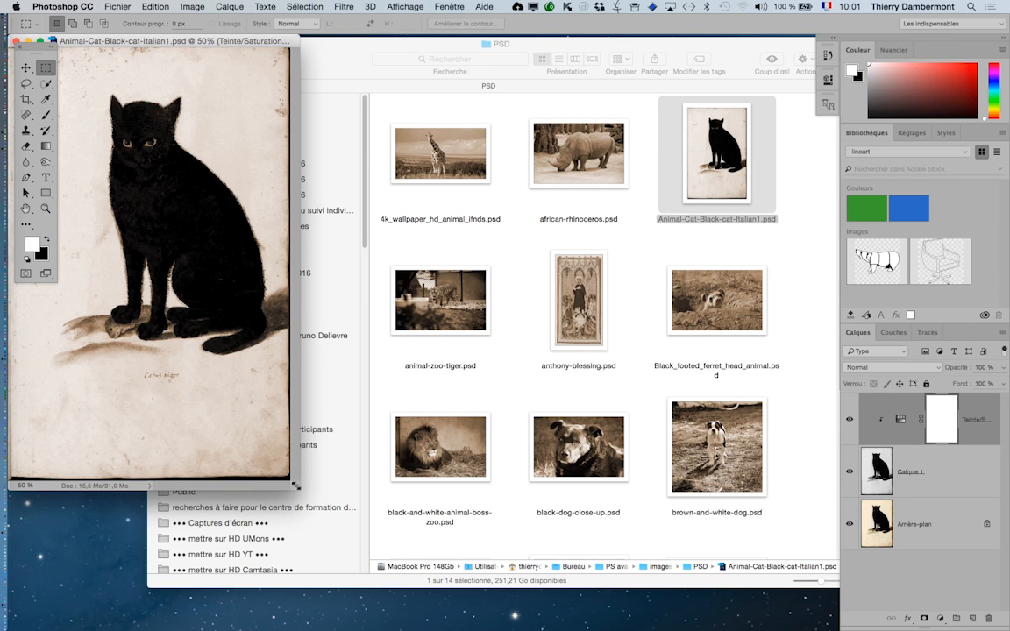
{"action": "left_click_drag", "start_coordinate": [295, 485], "coordinate": [457, 531]}
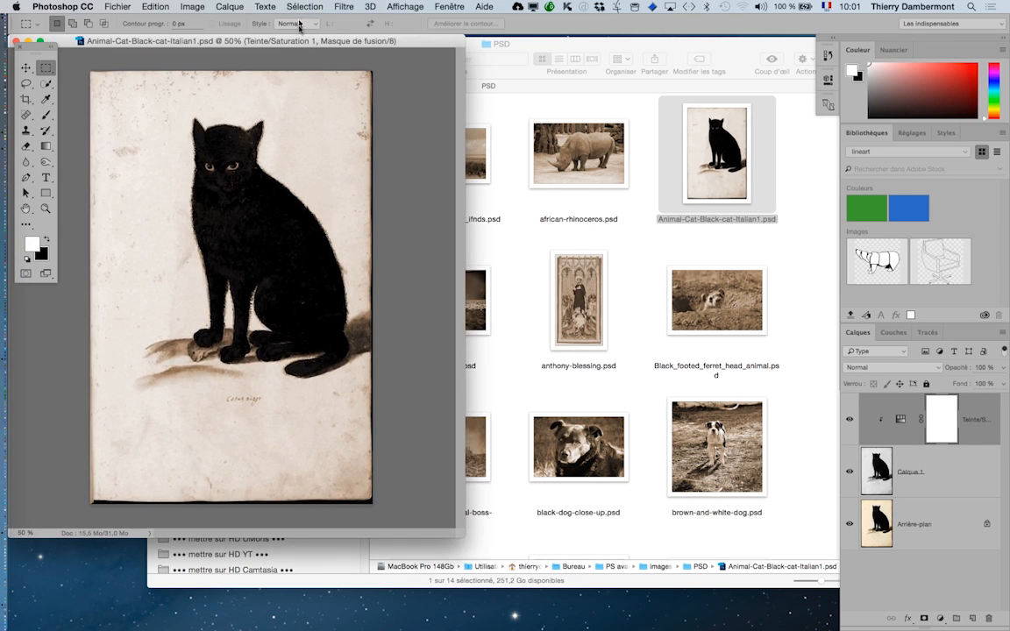
{"action": "left_click_drag", "start_coordinate": [308, 45], "coordinate": [389, 63]}
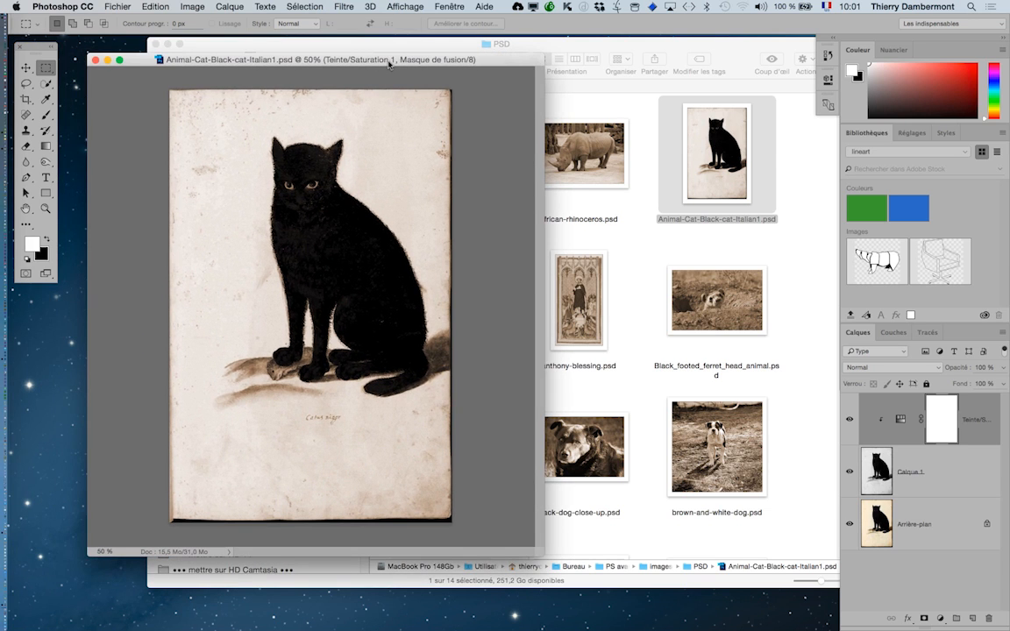
{"action": "left_click", "coordinate": [789, 263]}
{"action": "left_click", "coordinate": [807, 331]}
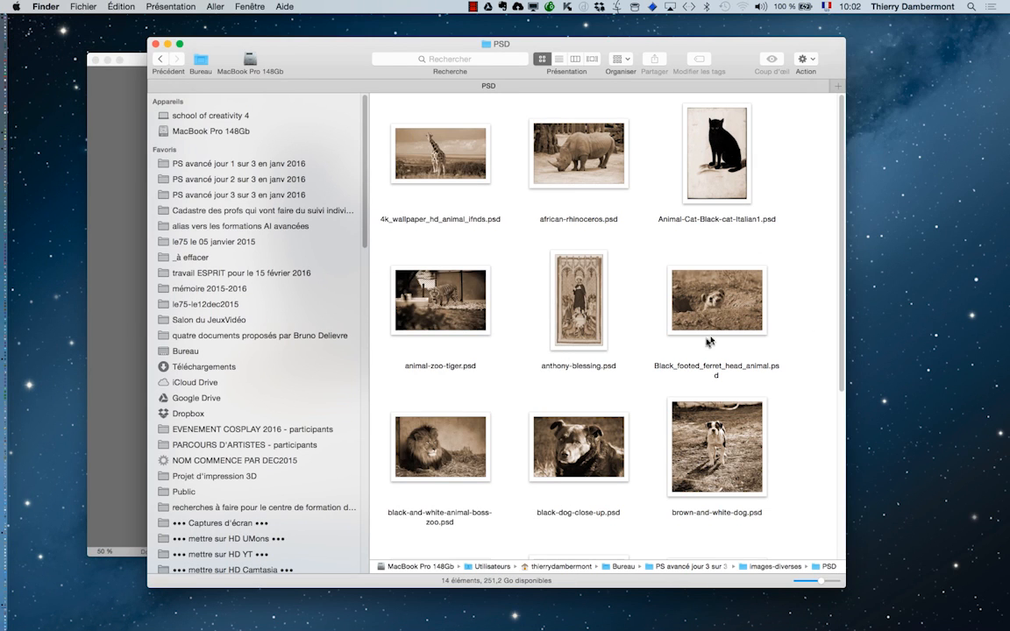